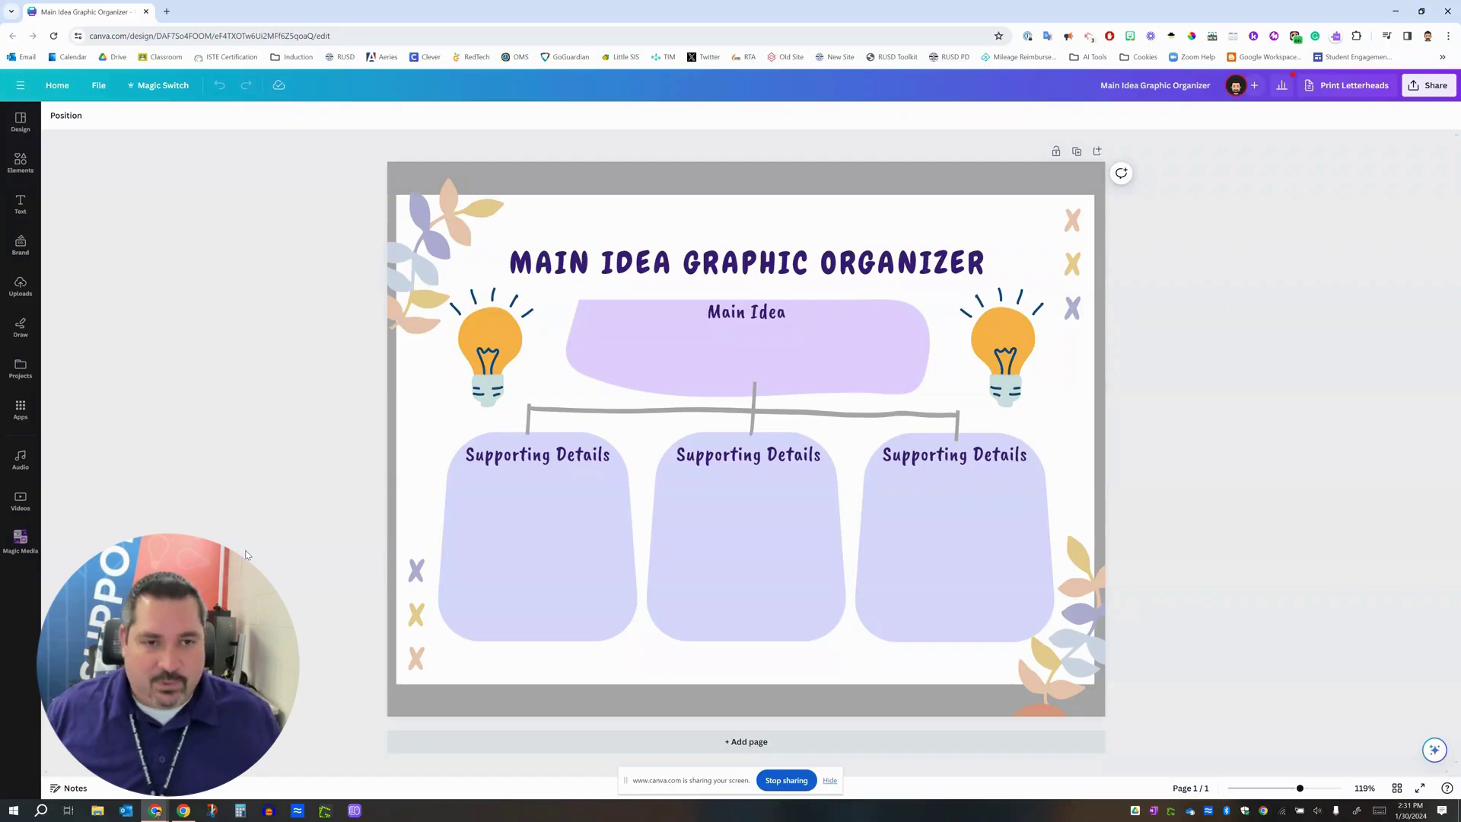
Select the leaf decoration at the top-left, then deselect it.
click(426, 282)
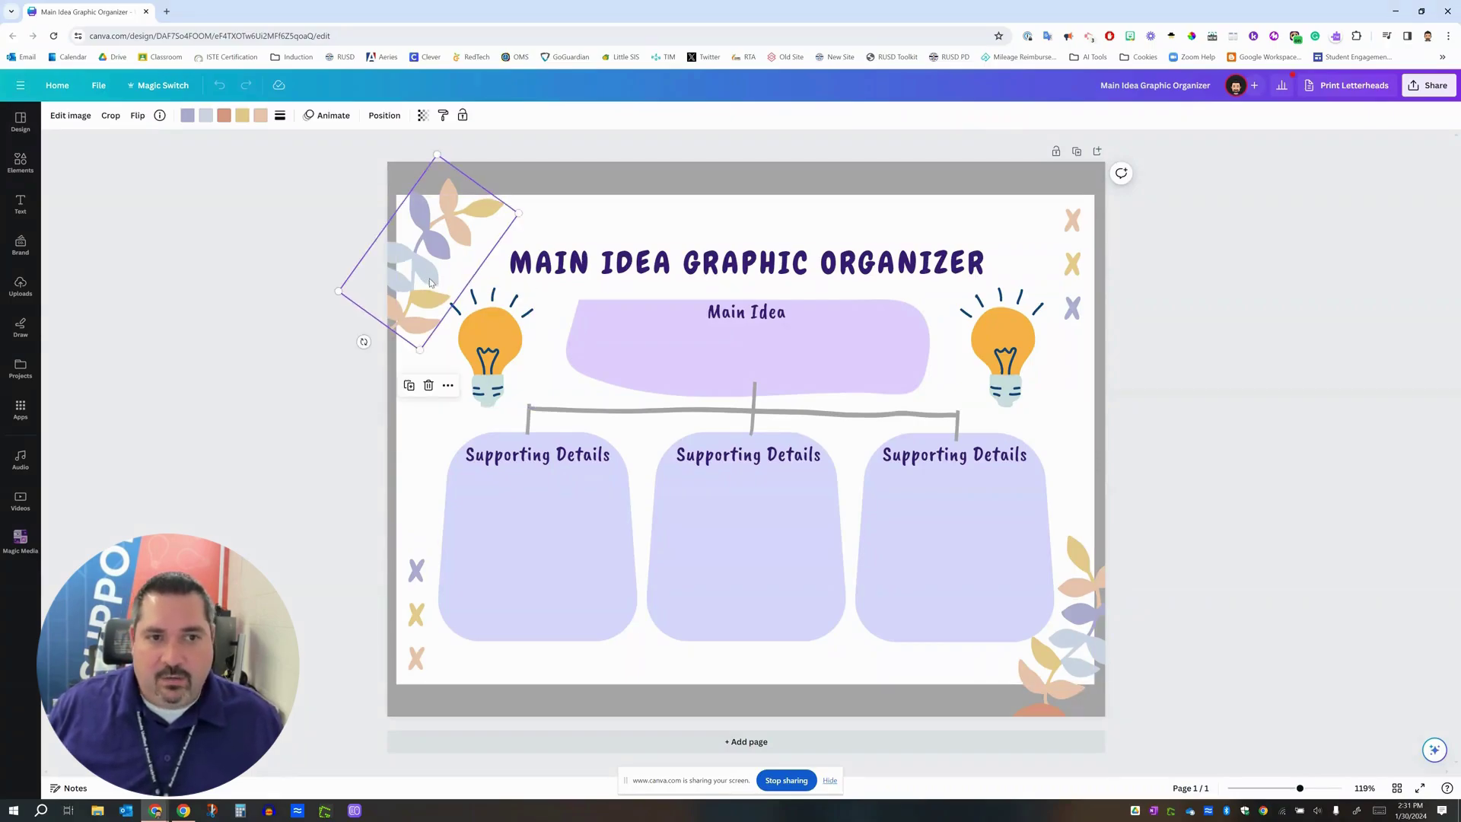
click(1195, 439)
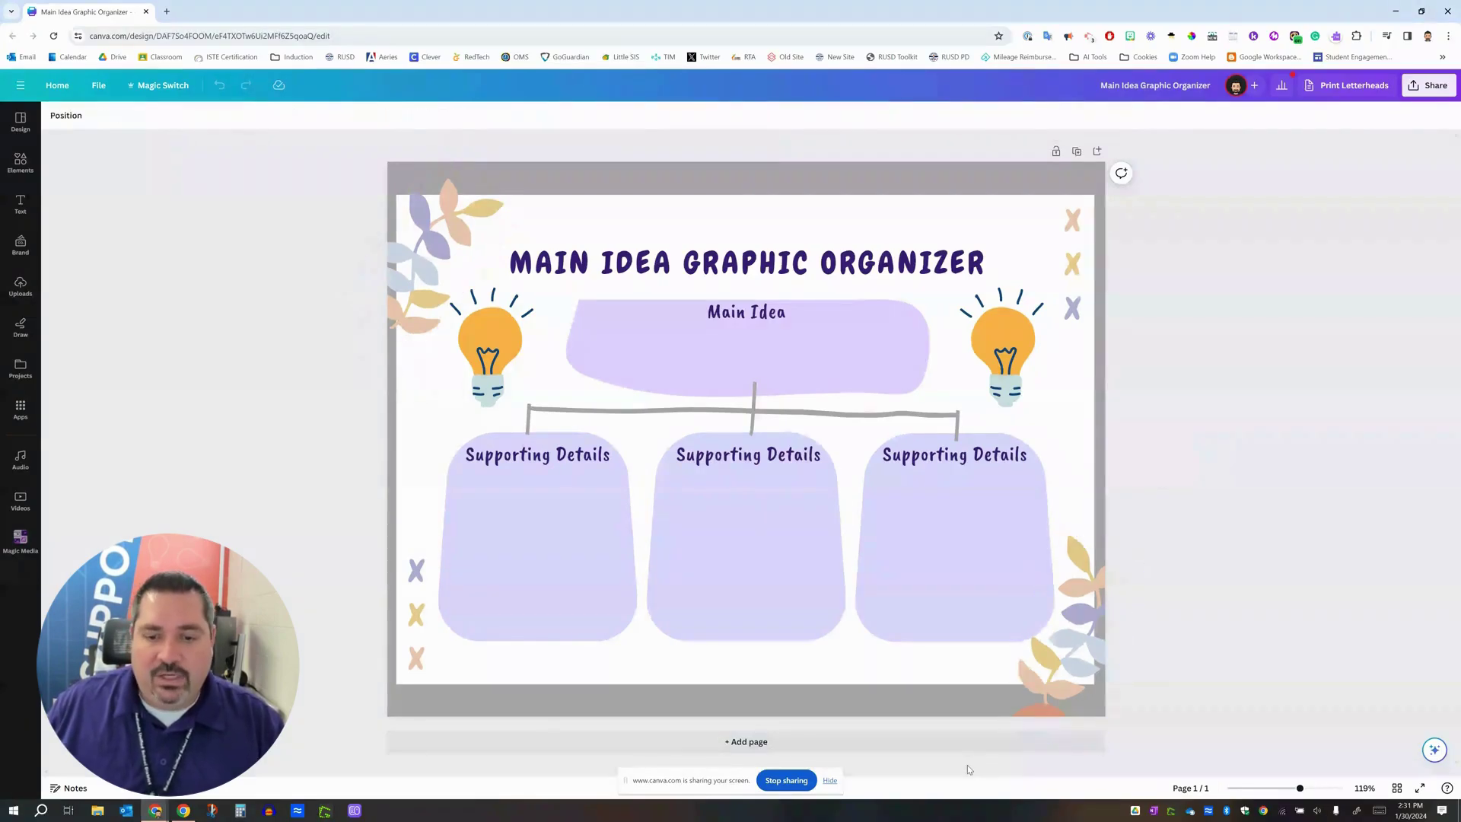
click(830, 781)
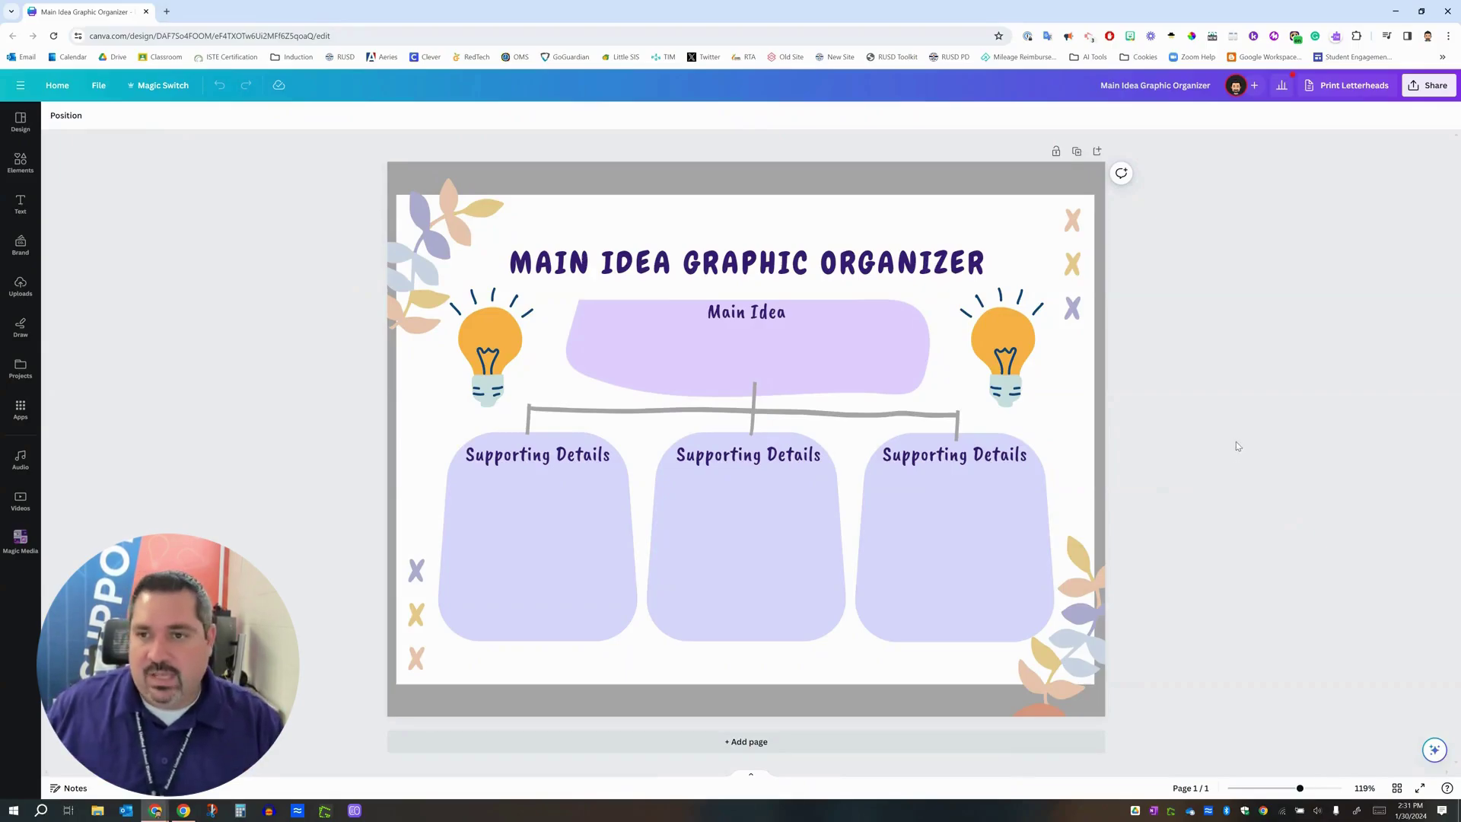
Share the design as an Assignment with Google Classroom as the submit location.
click(1435, 87)
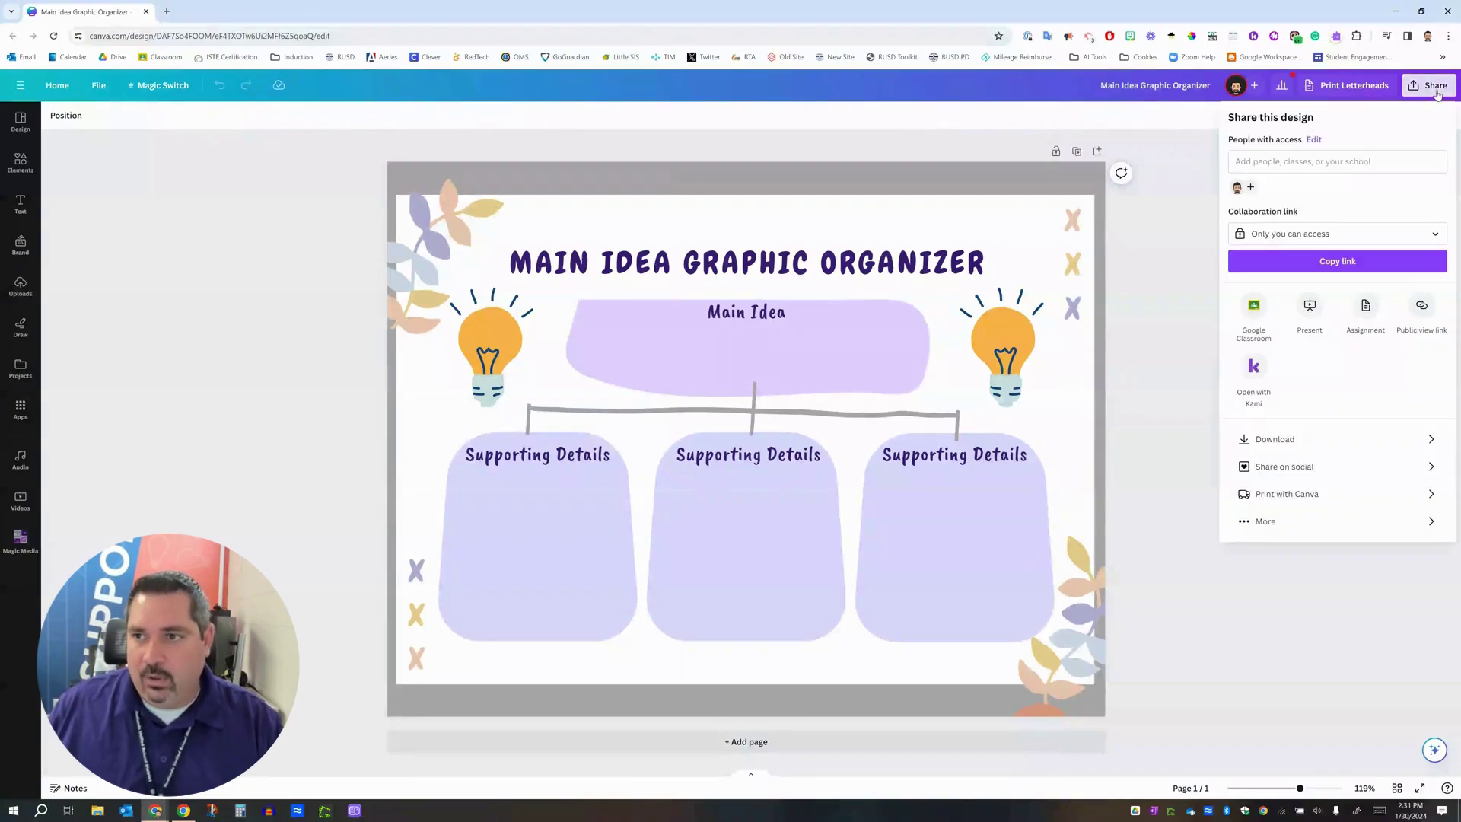
click(1366, 314)
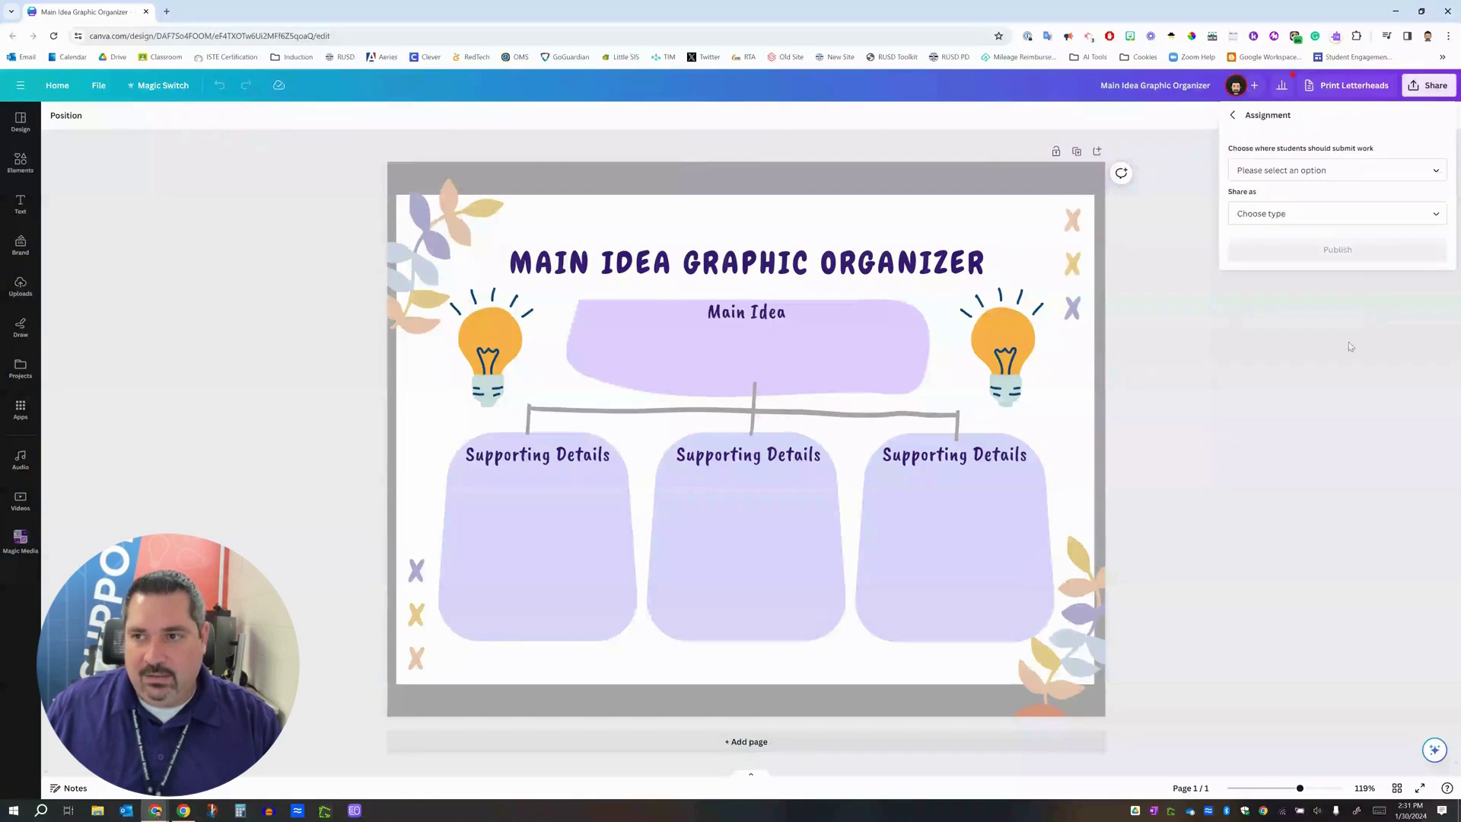
click(1306, 174)
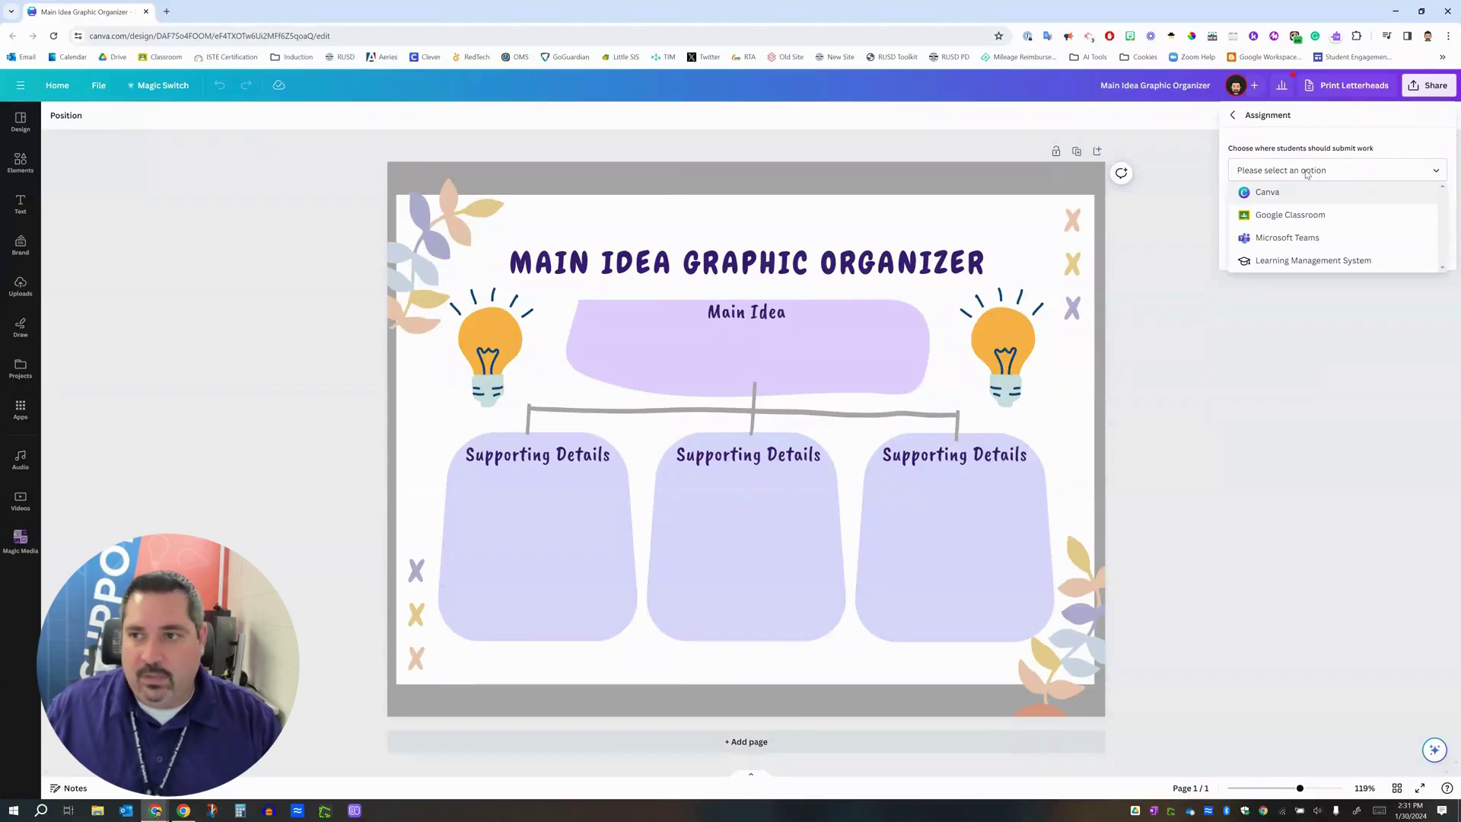
click(1294, 221)
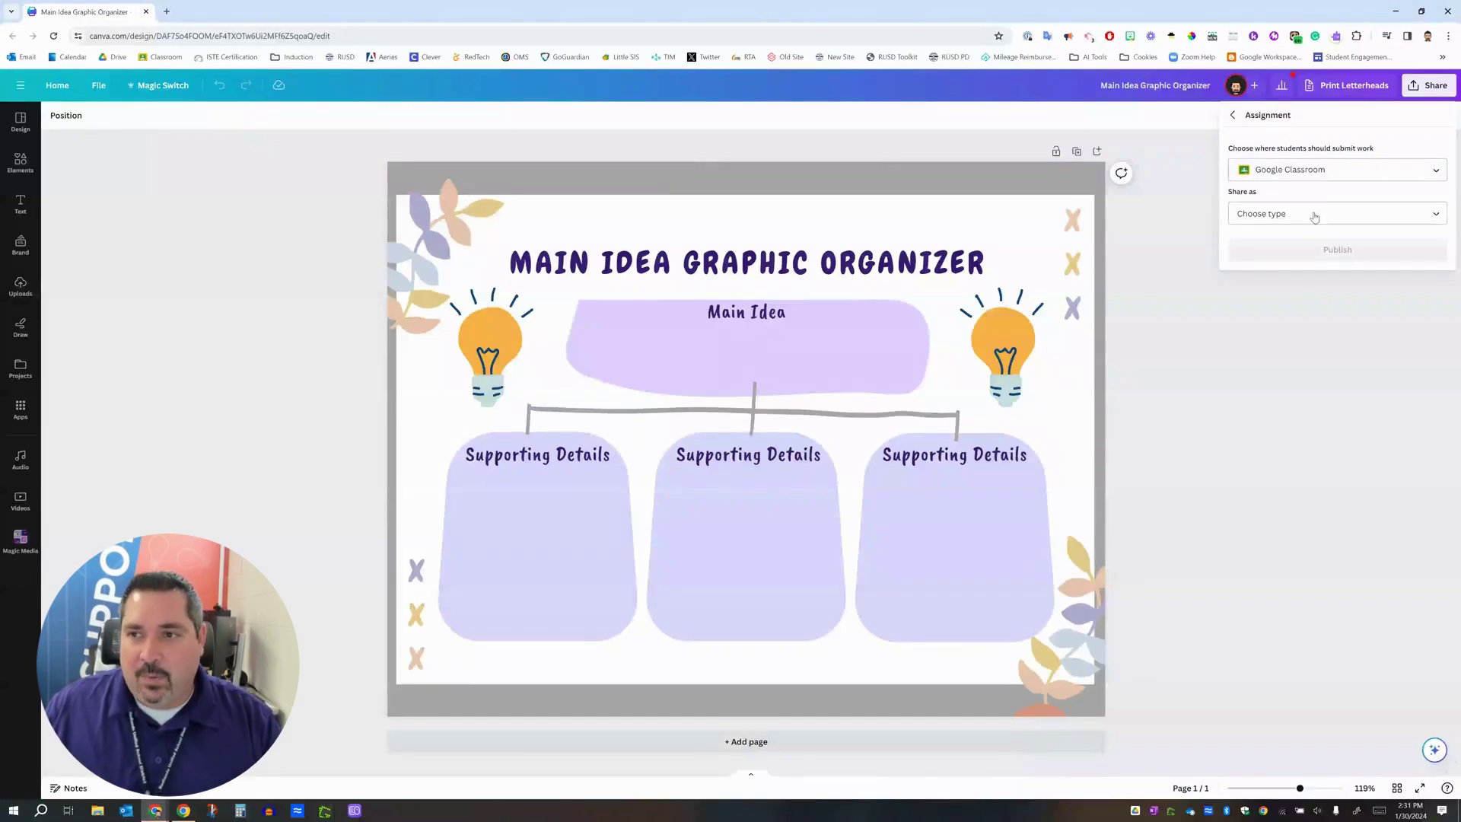
Set the assignment's Share as option to New design for each student.
click(1314, 213)
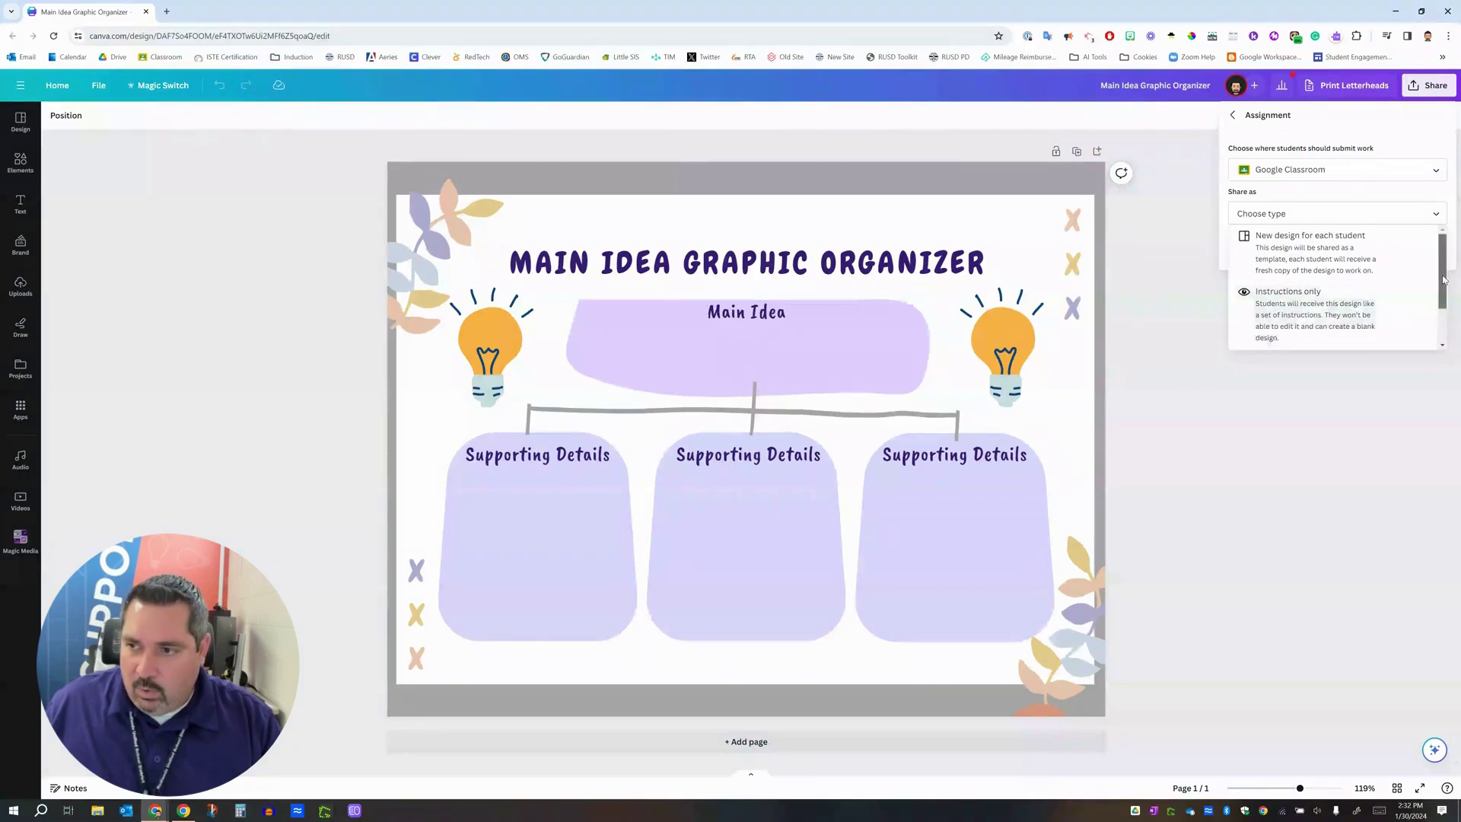
drag(1443, 279, 1444, 314)
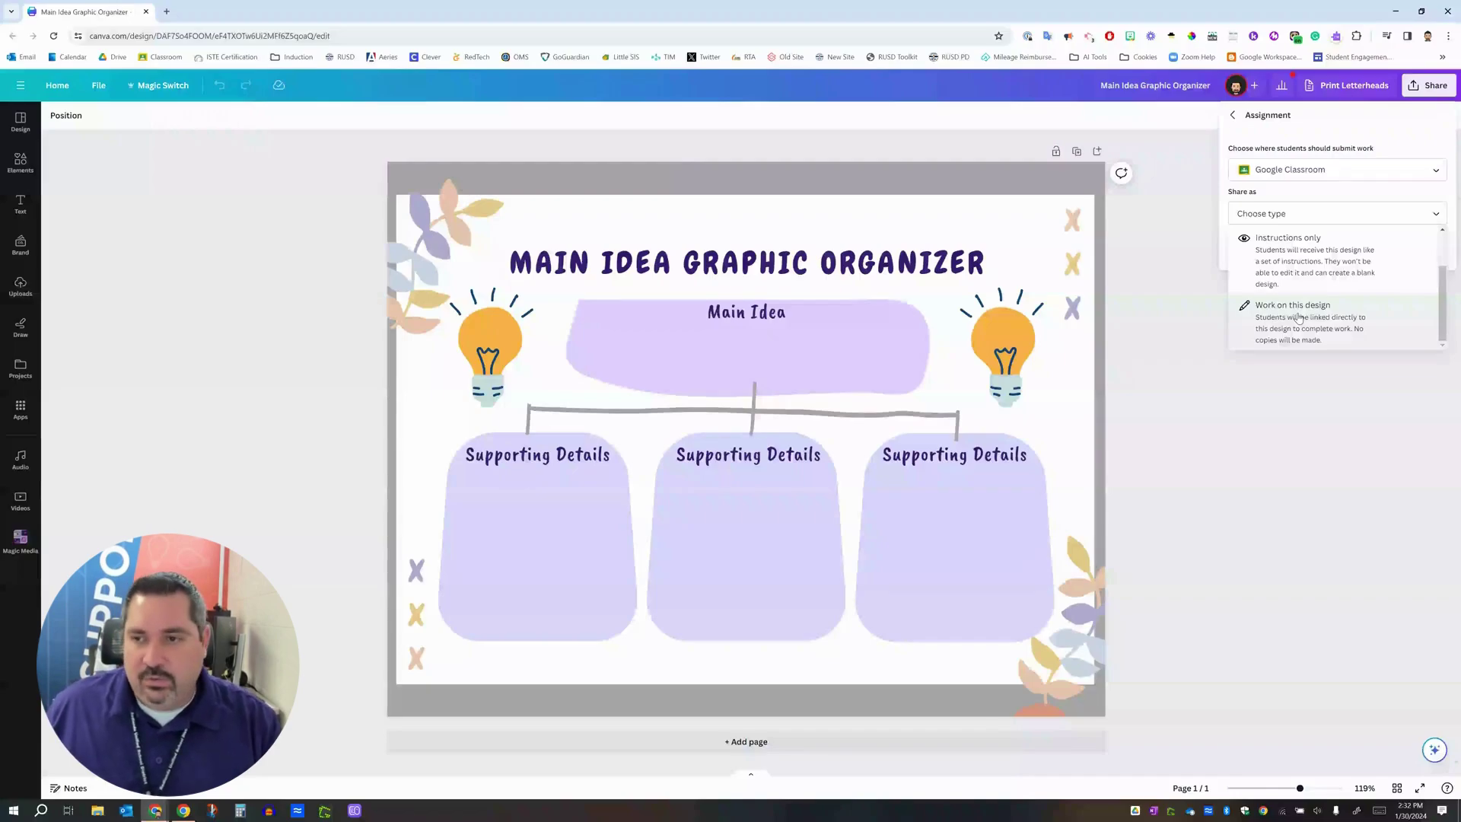
scroll(1346, 296, up, 2)
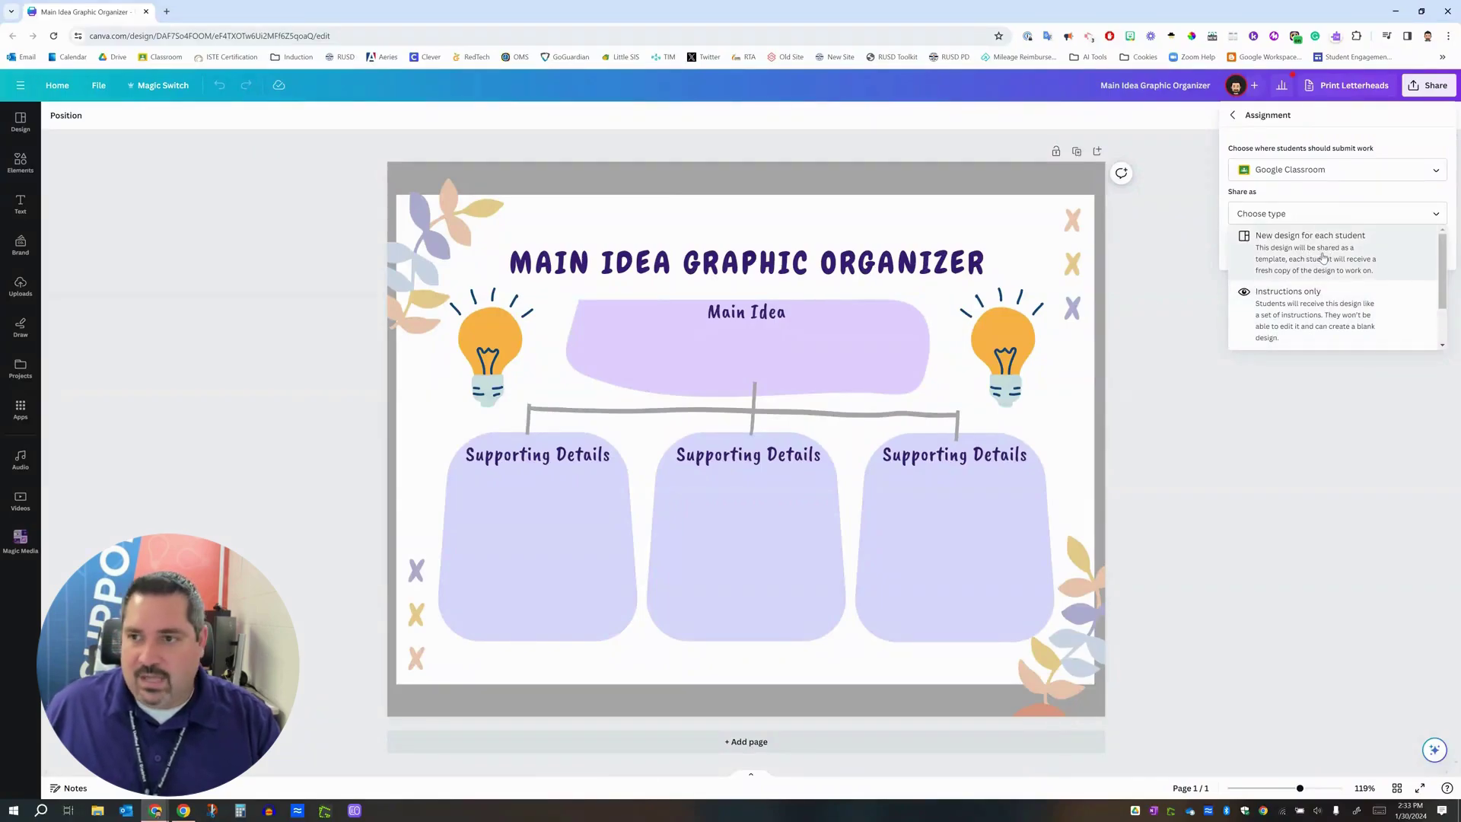
click(1323, 258)
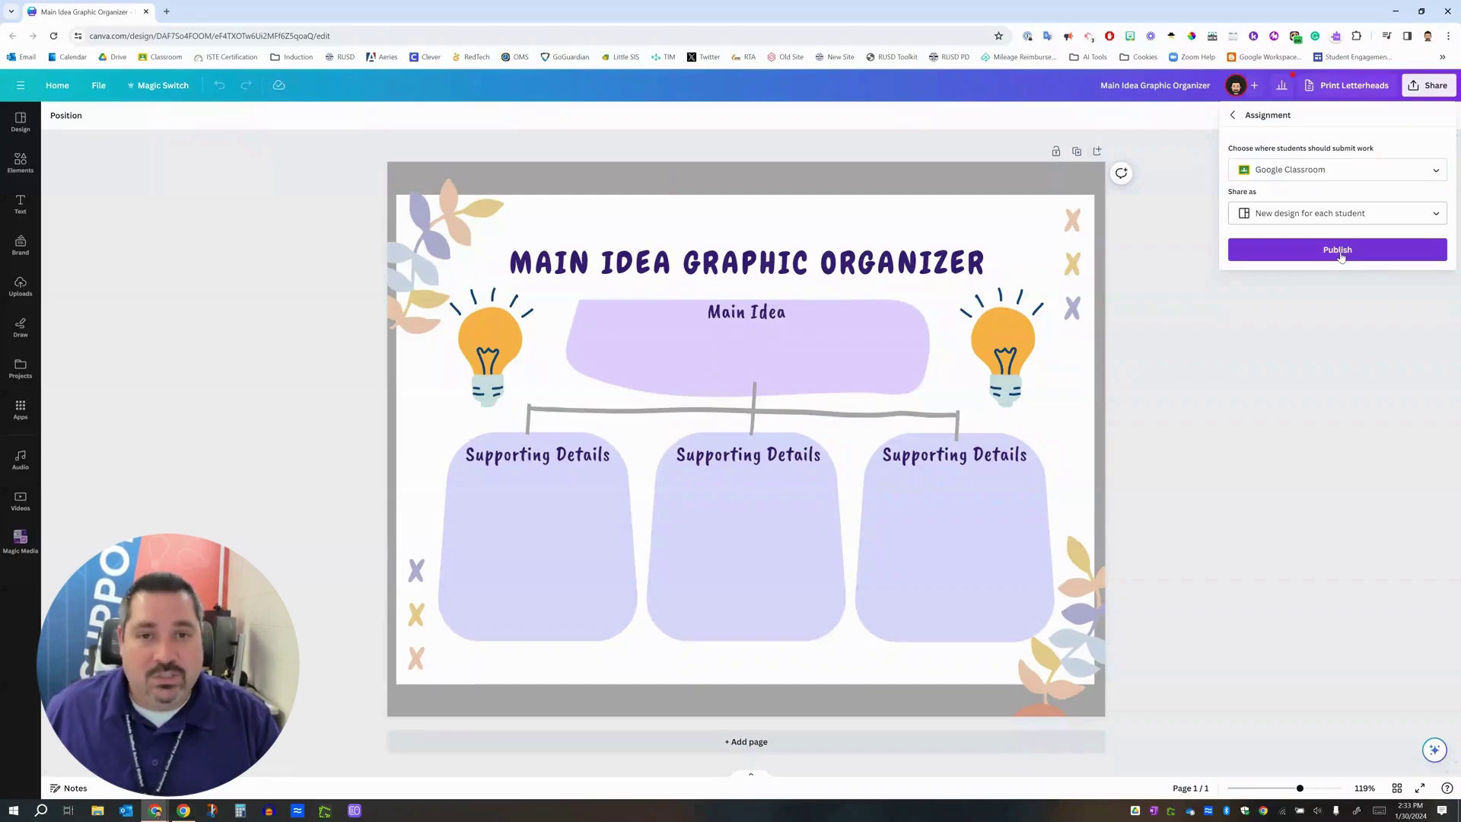
Publish the assignment and pick the teacher's class in the Share to Classroom pop-up.
click(1339, 253)
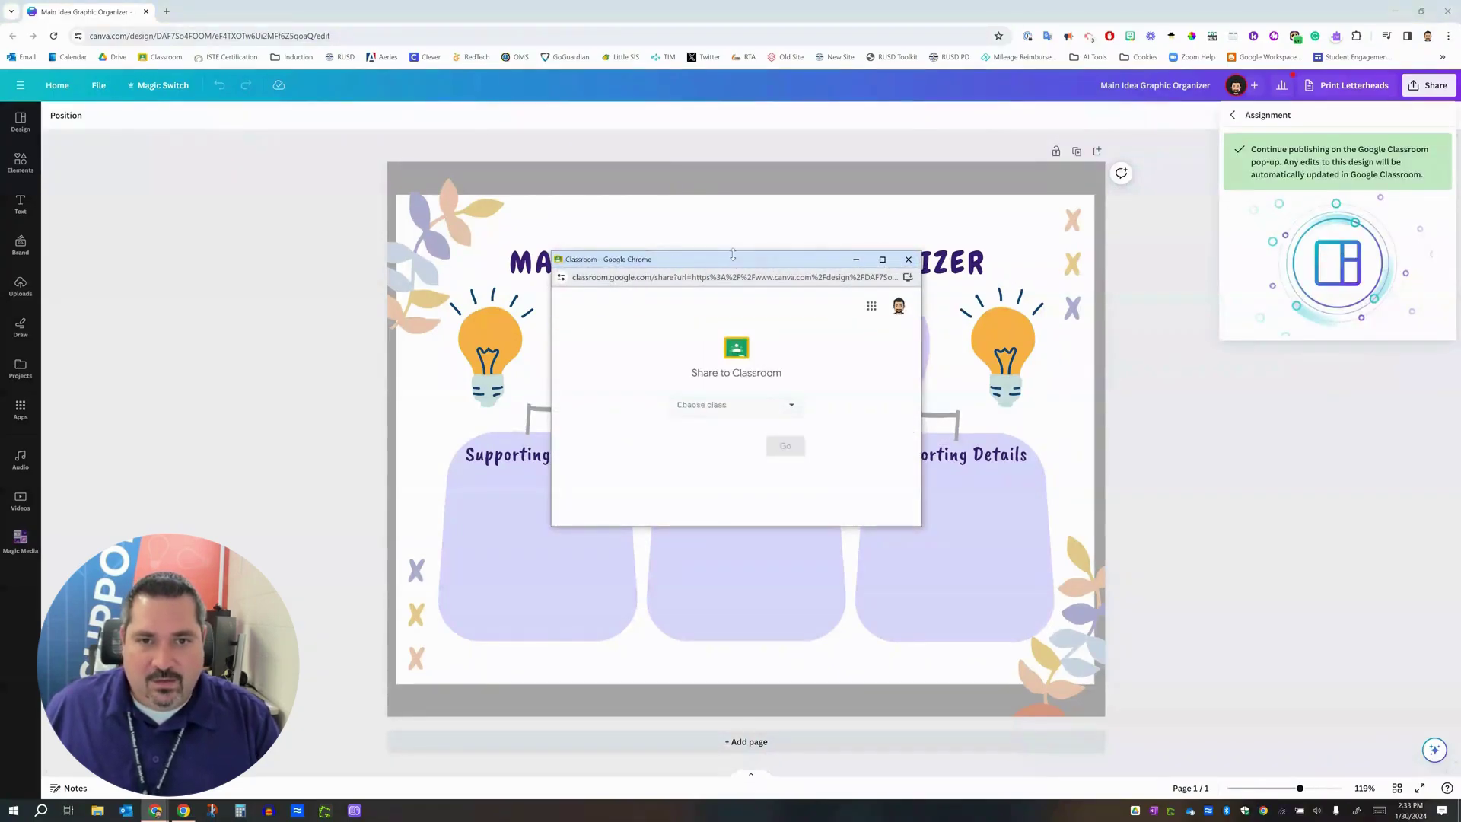
click(735, 405)
scroll(753, 414, down, 3)
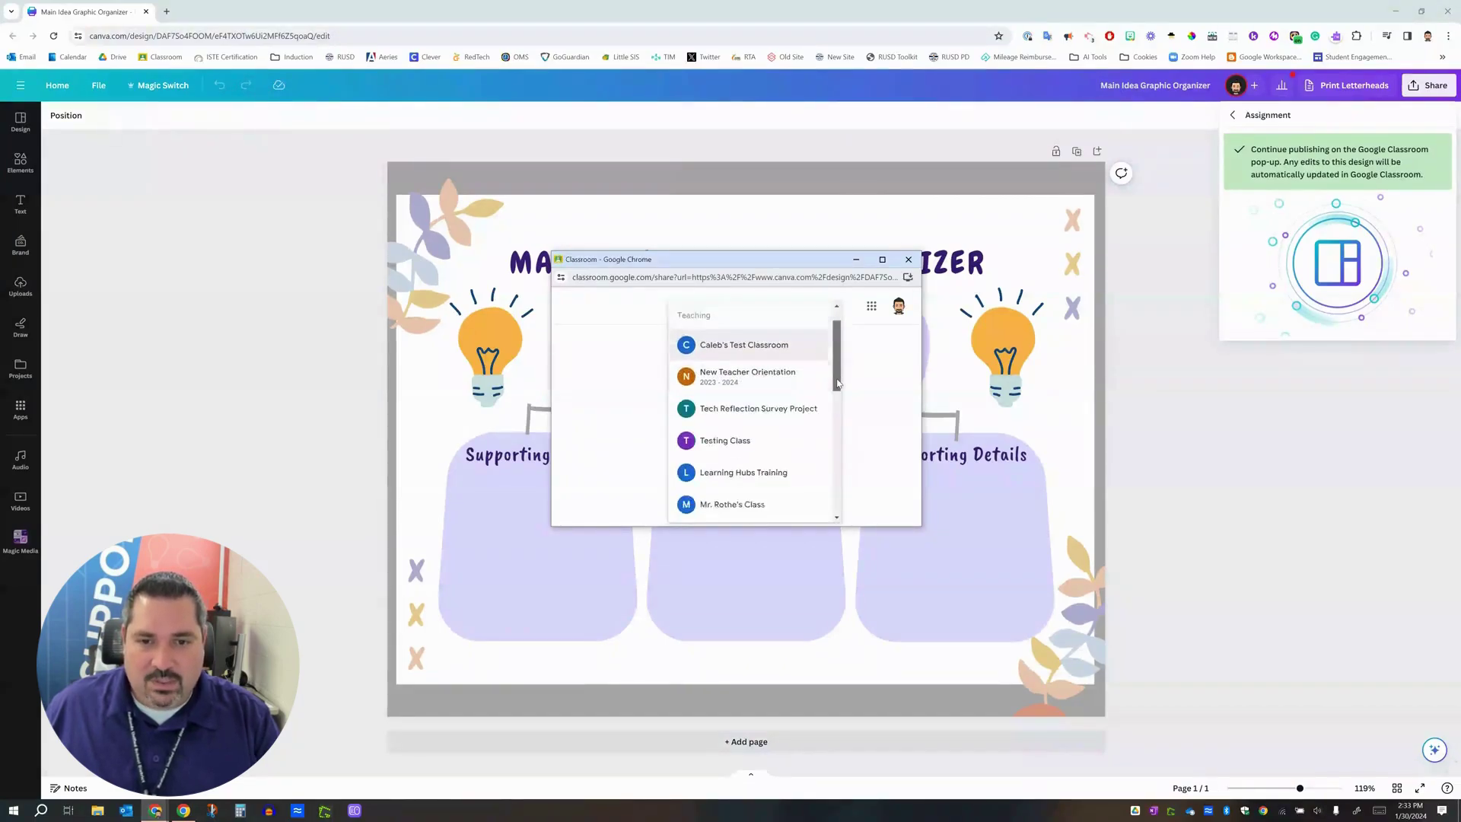
click(744, 455)
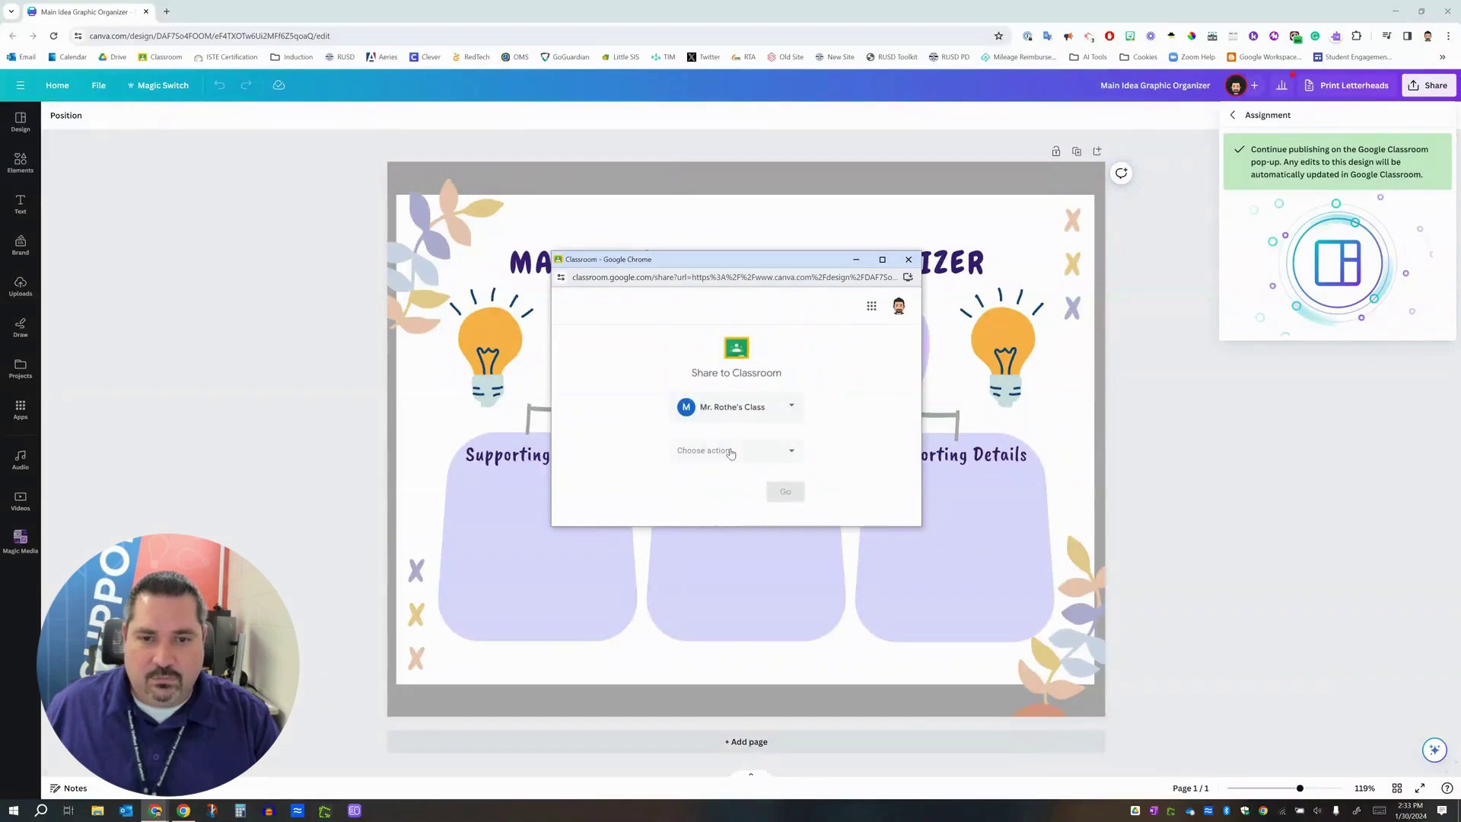
Set the post action to Create assignment and continue to the assignment form.
click(750, 455)
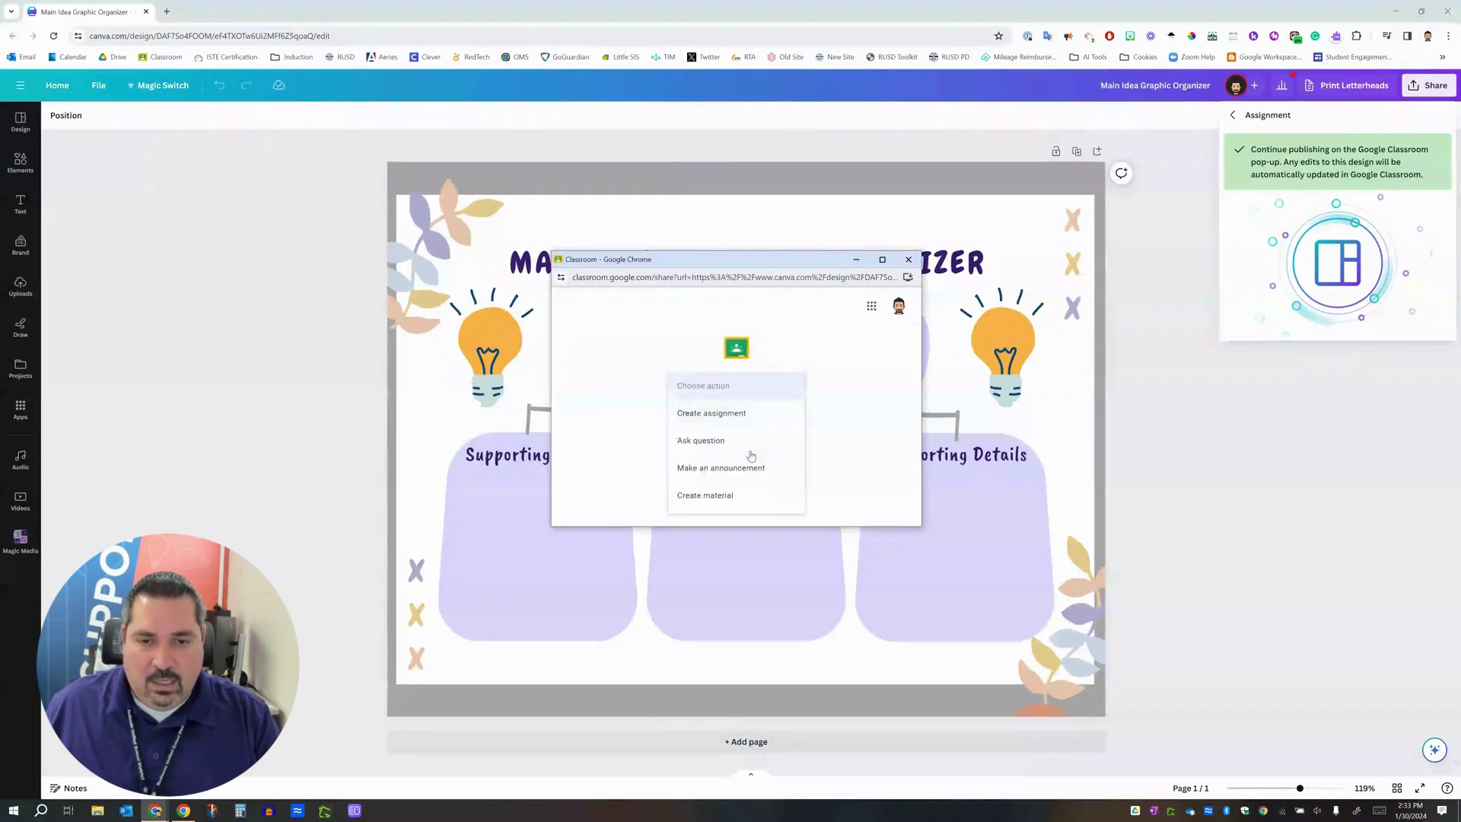
click(710, 418)
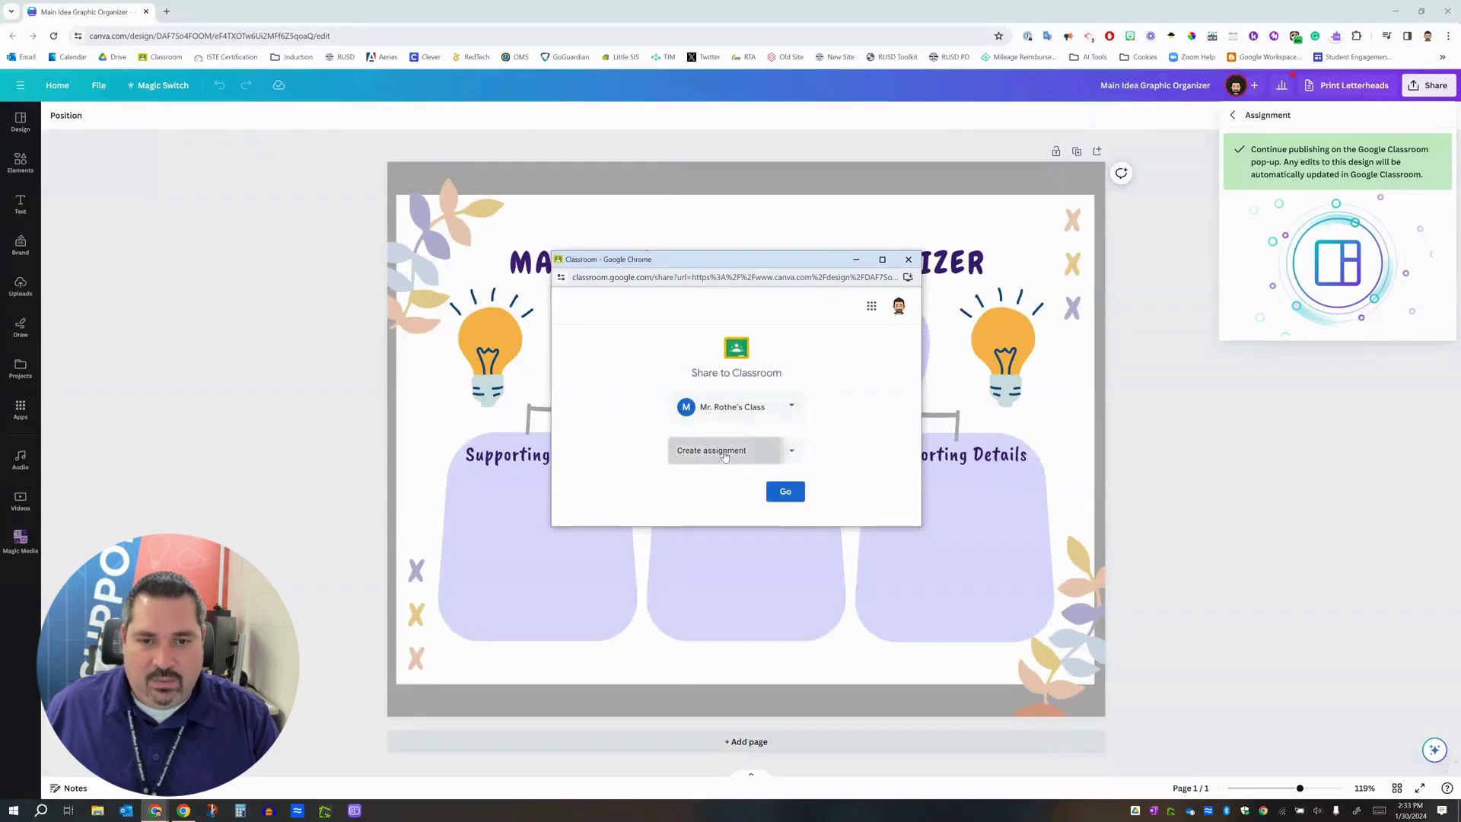
click(724, 454)
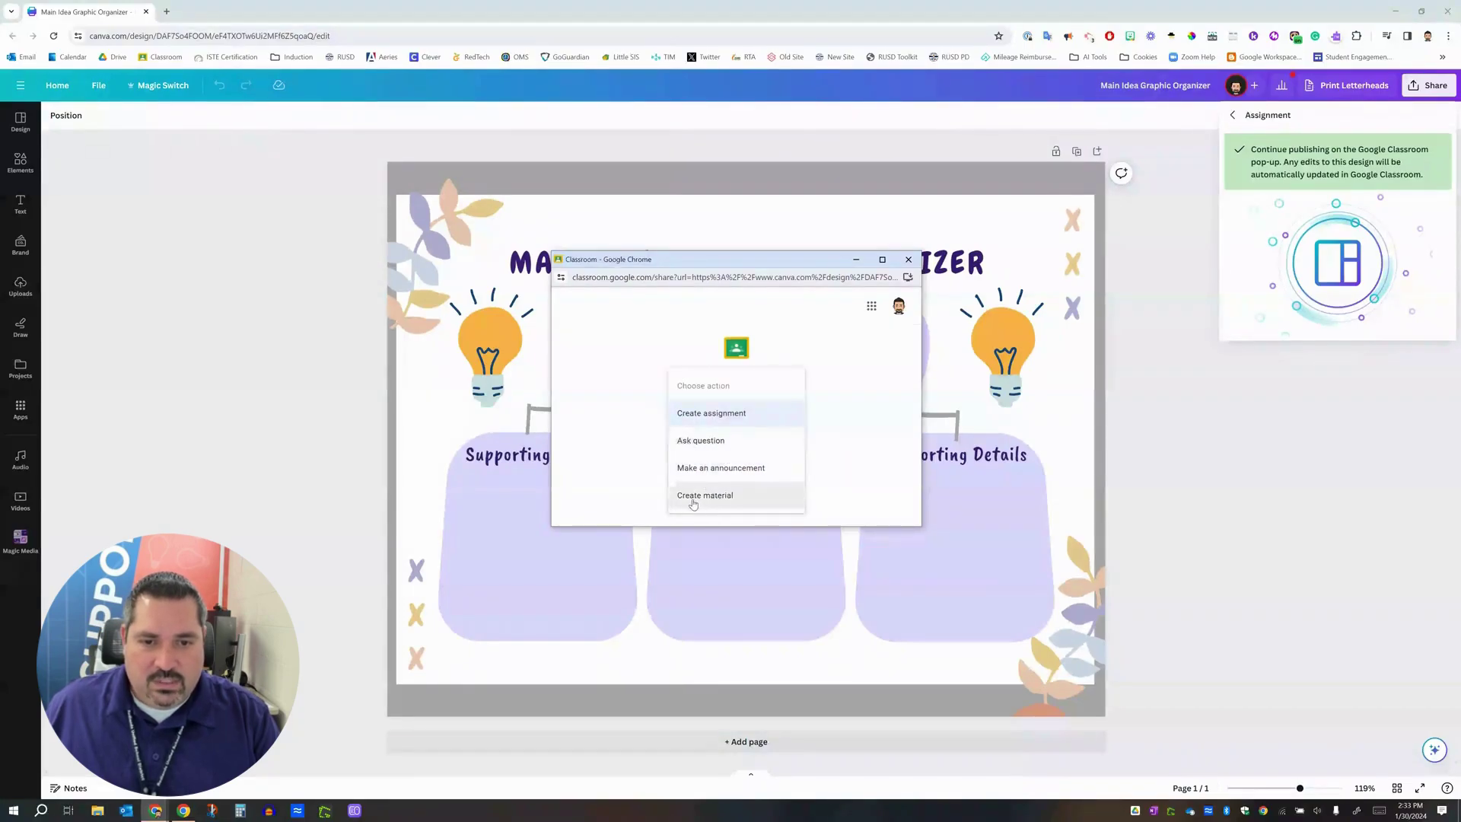
click(727, 415)
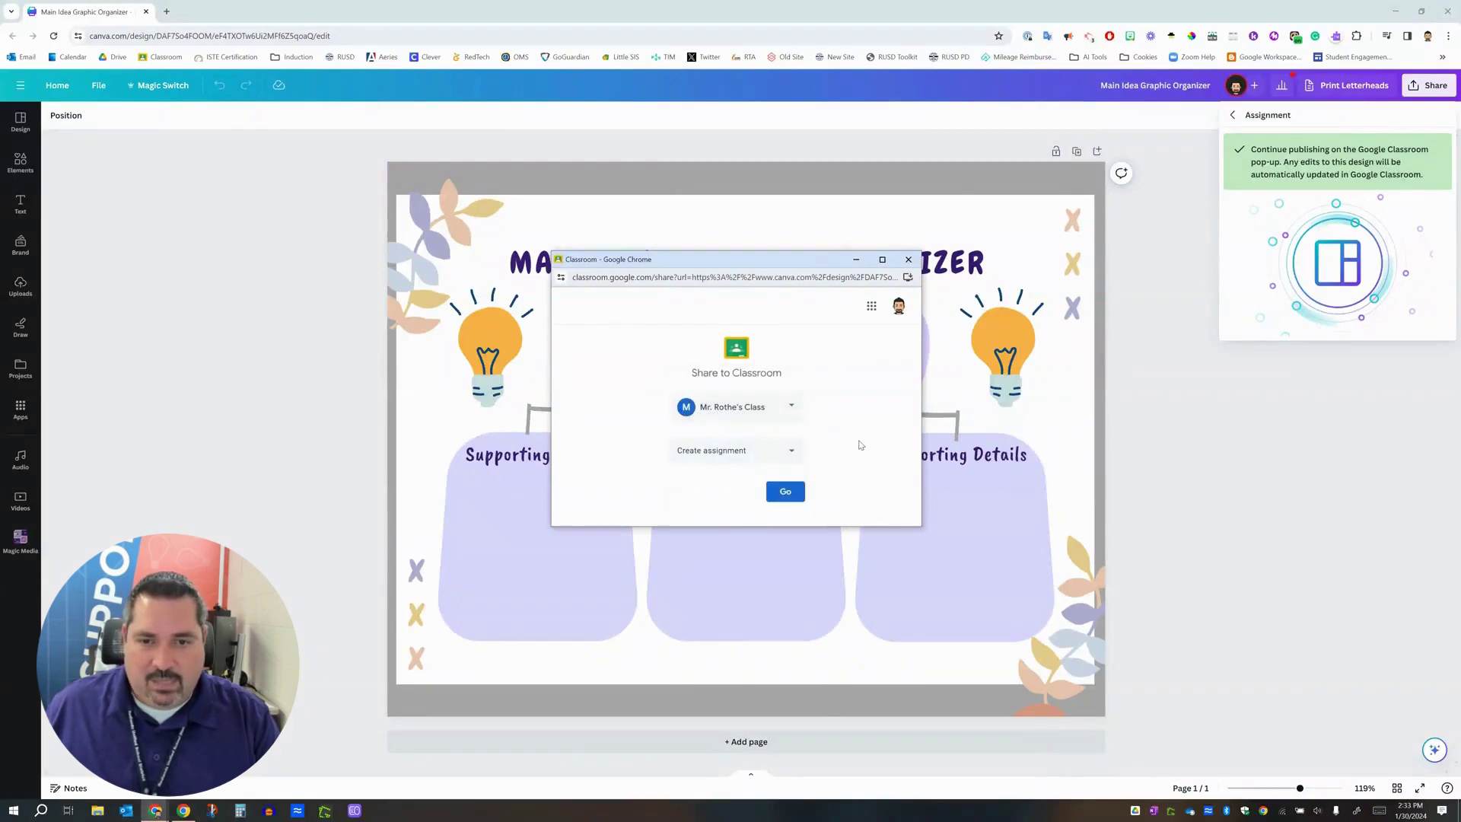
click(785, 493)
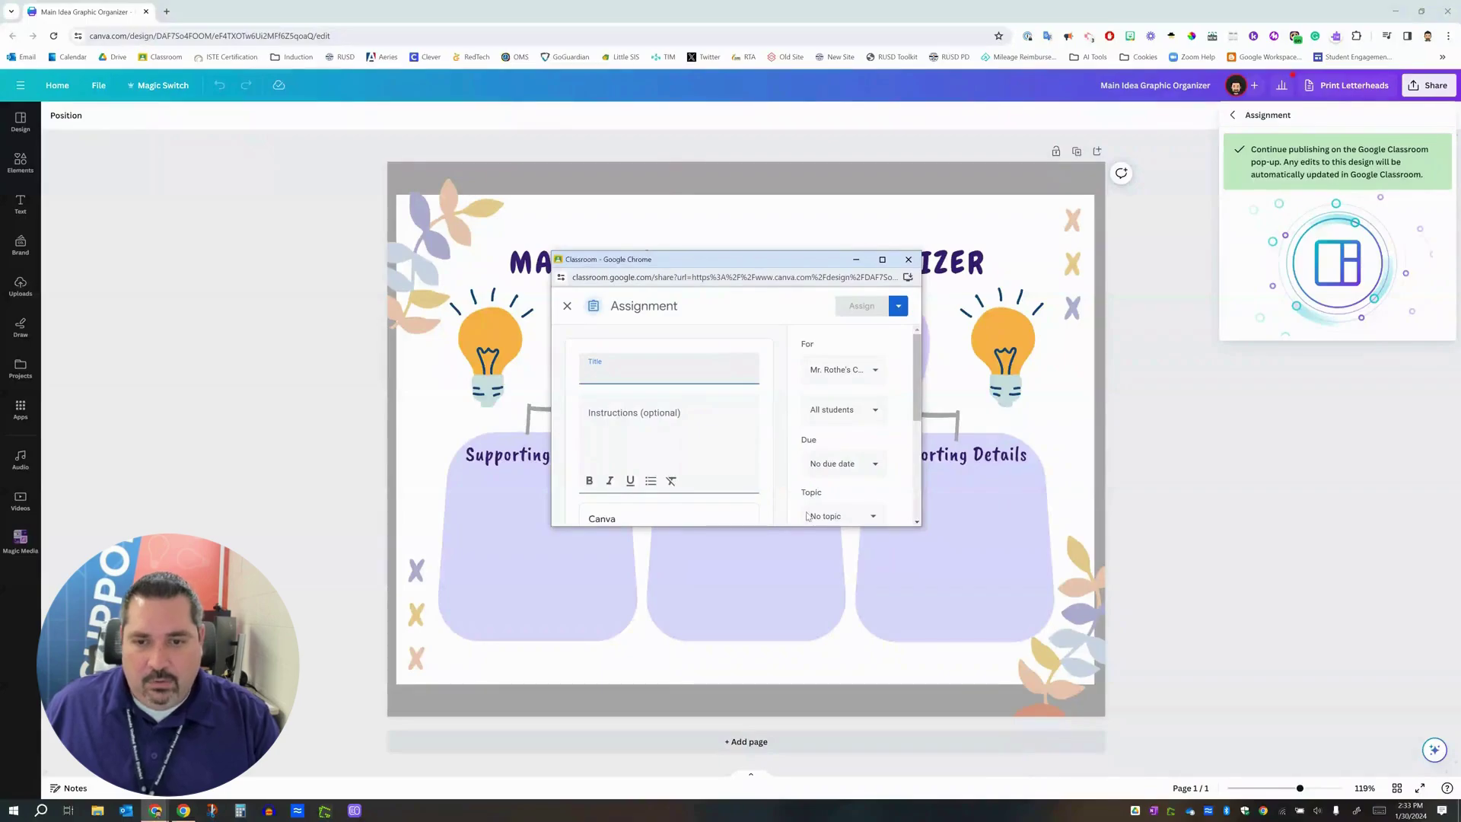
Enlarge and reposition the Classroom window, then title the assignment 'Assignment'.
drag(919, 525, 1102, 635)
drag(818, 265, 720, 216)
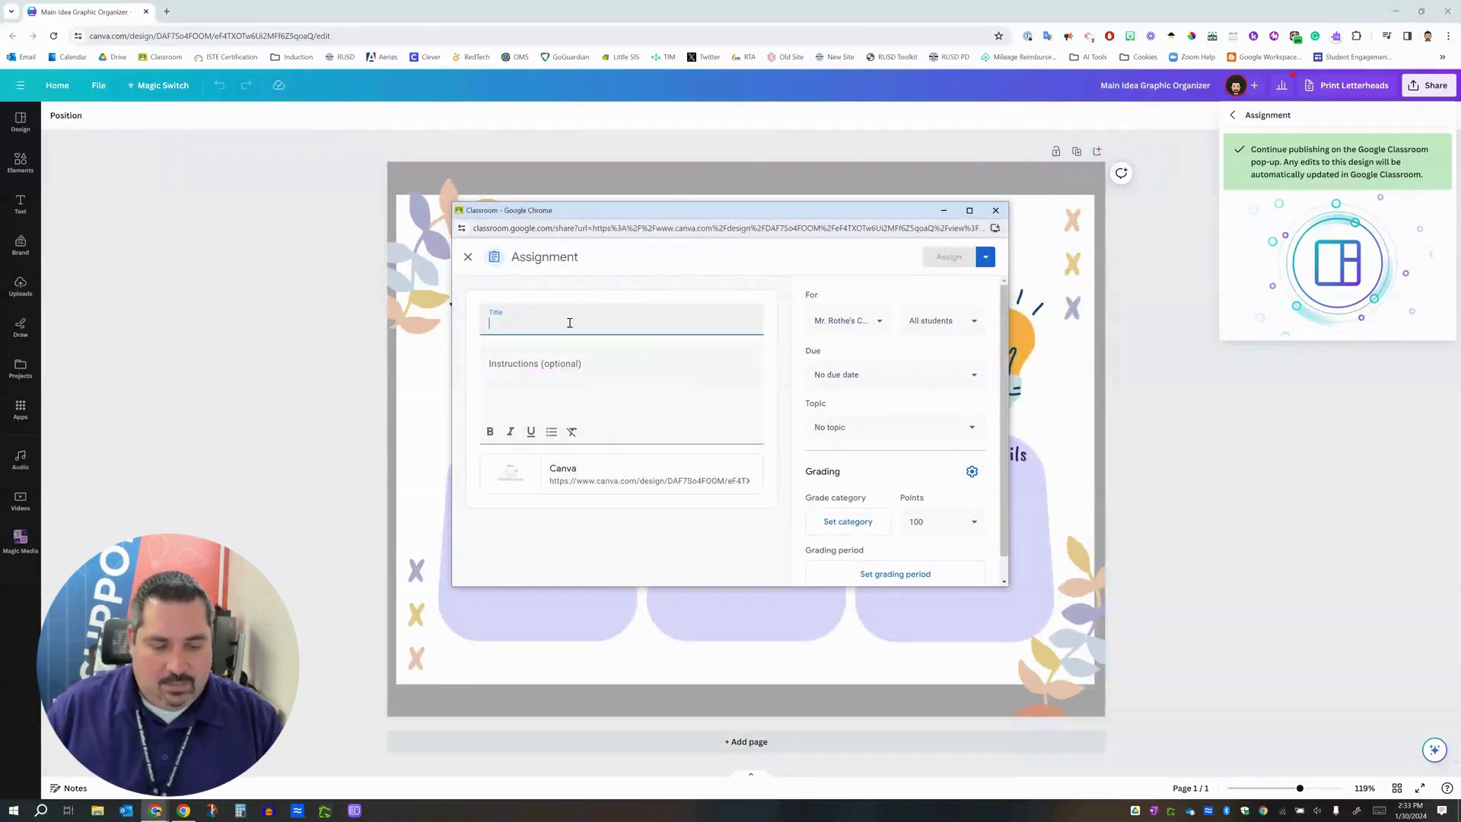
text(Ass)
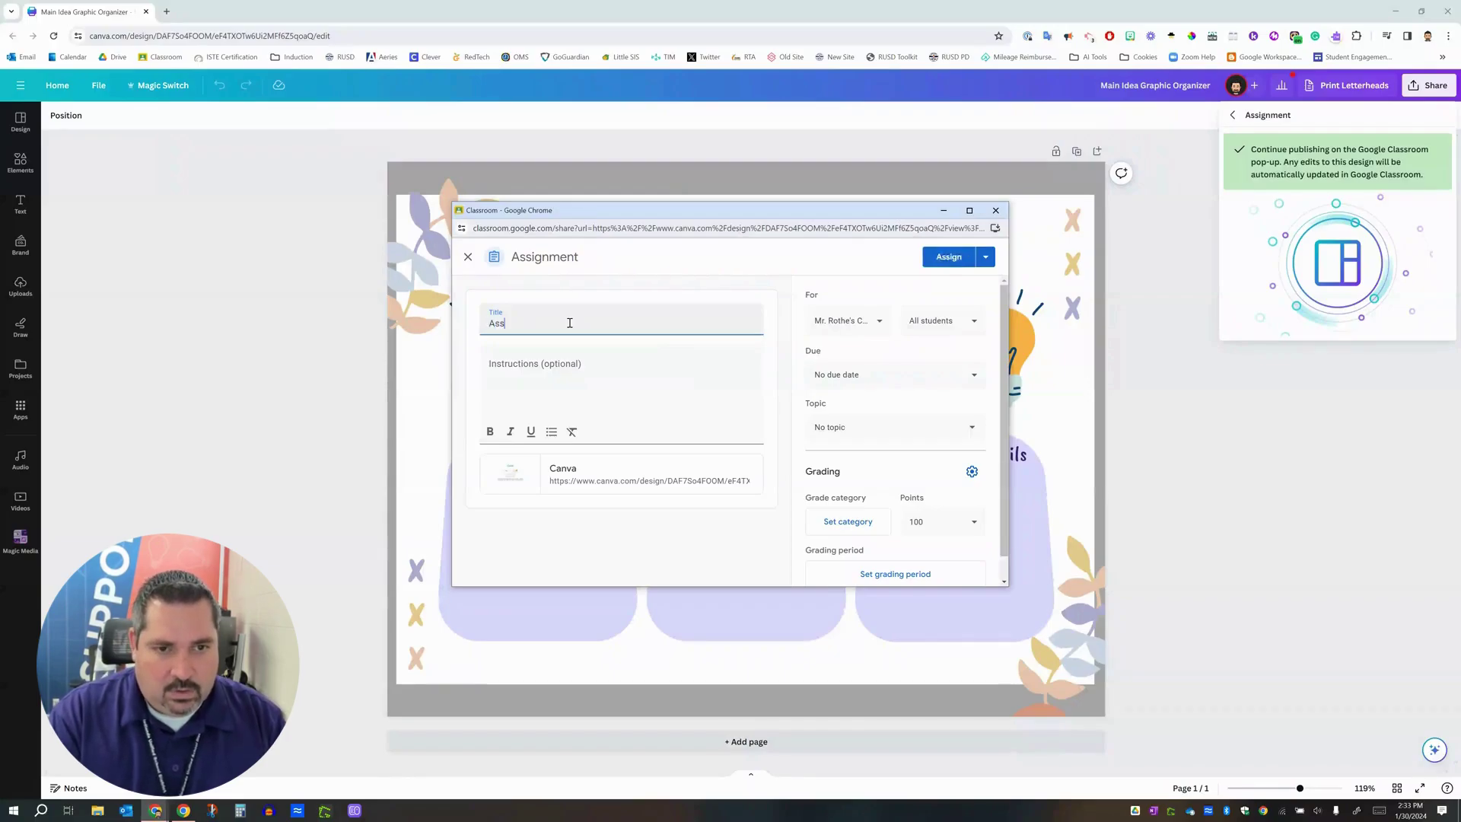
text(ignment 12)
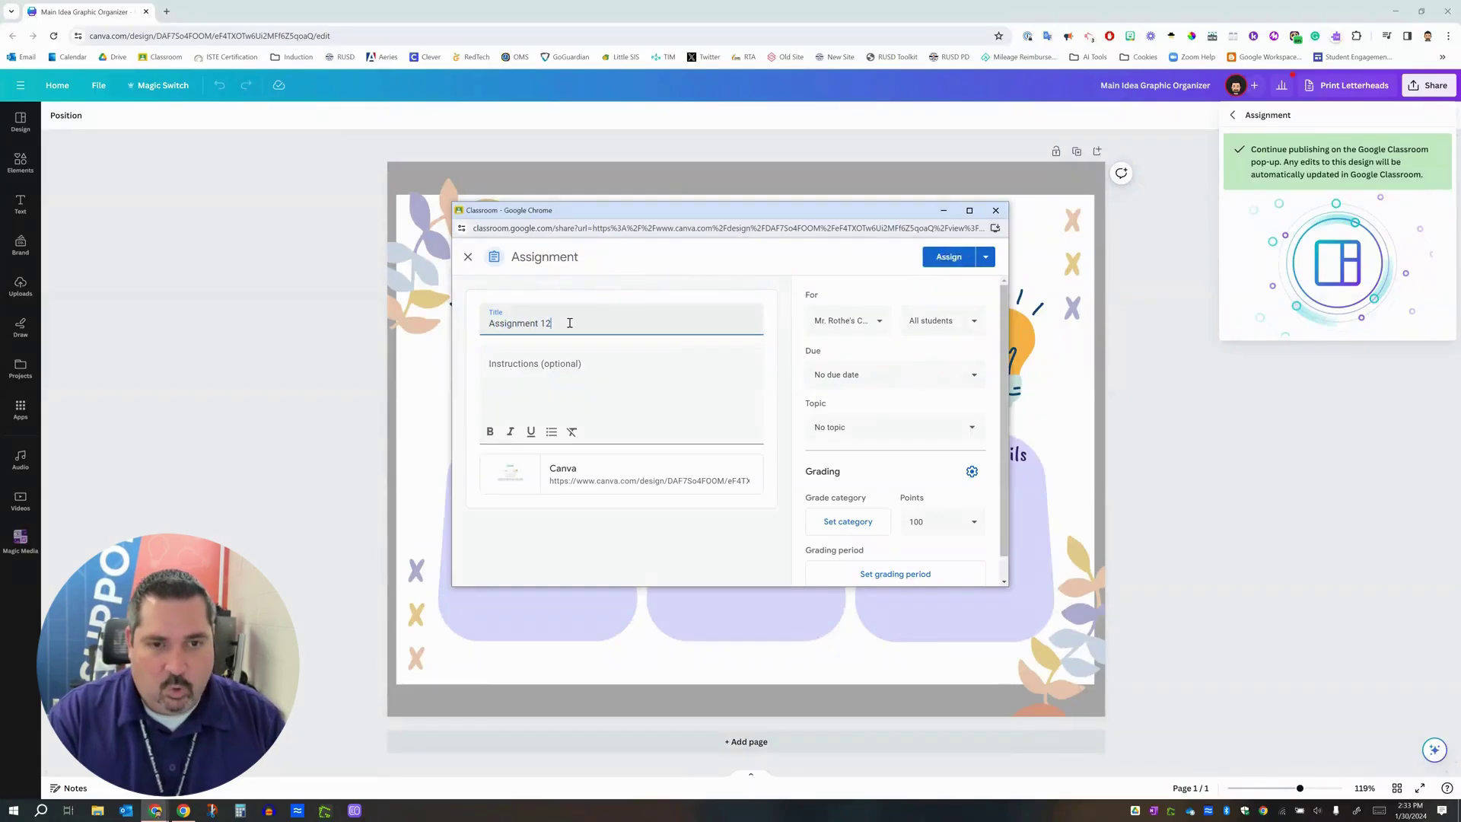
click(569, 364)
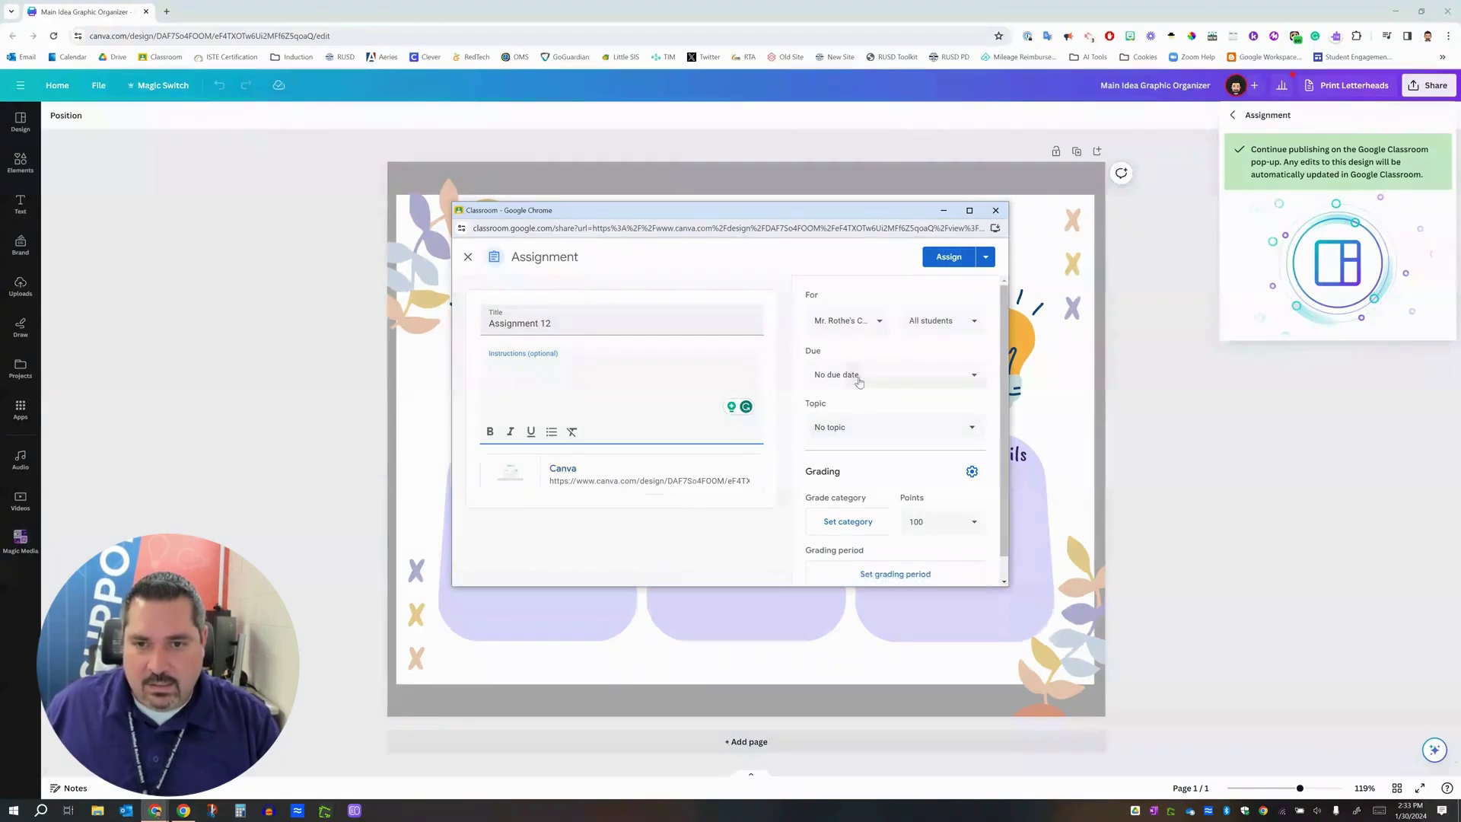
Set the due date to Fri, Feb 2, 2024 and the topic to ELA.
click(917, 382)
click(905, 420)
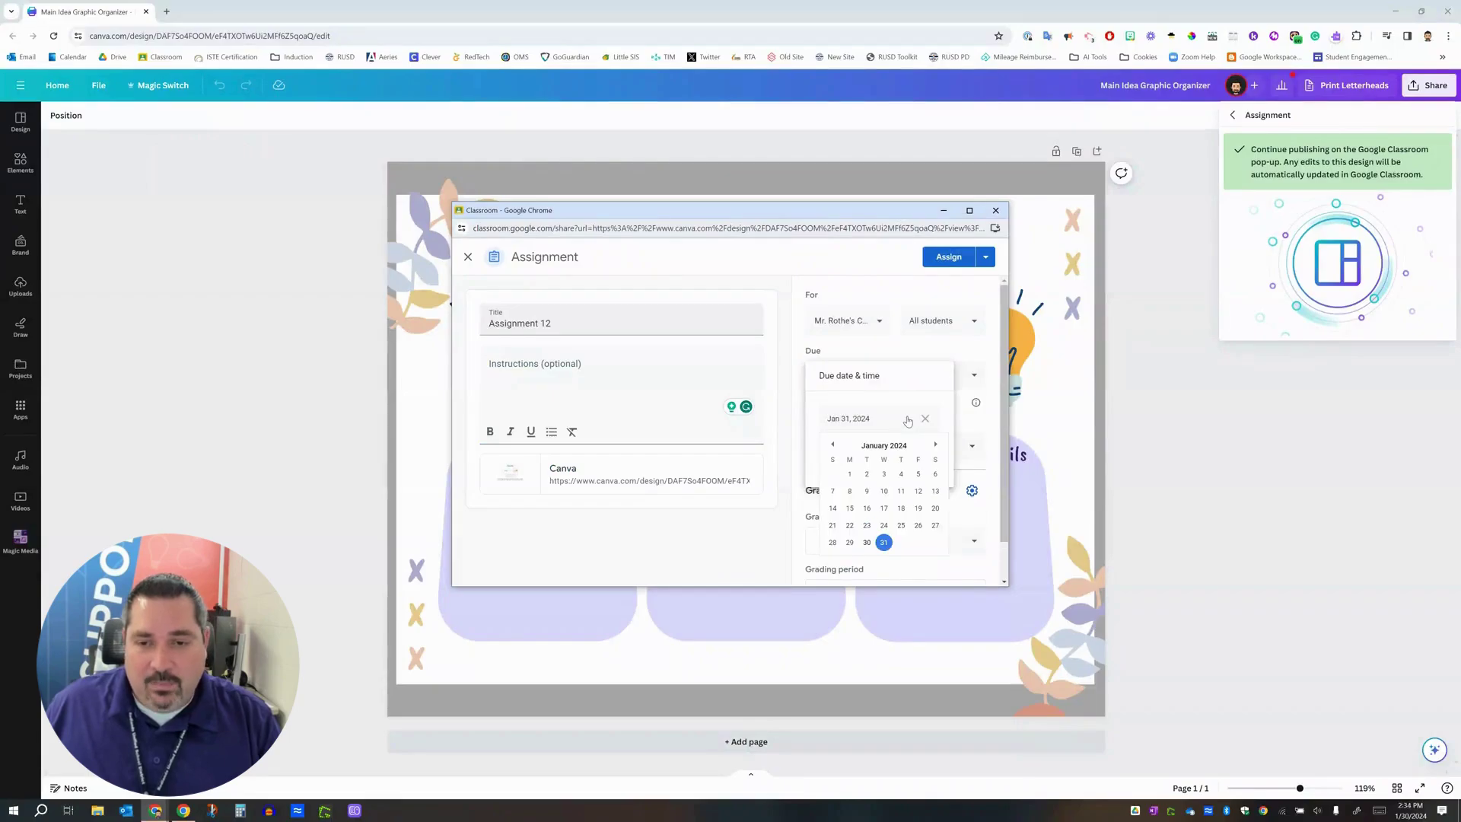
click(936, 445)
click(919, 477)
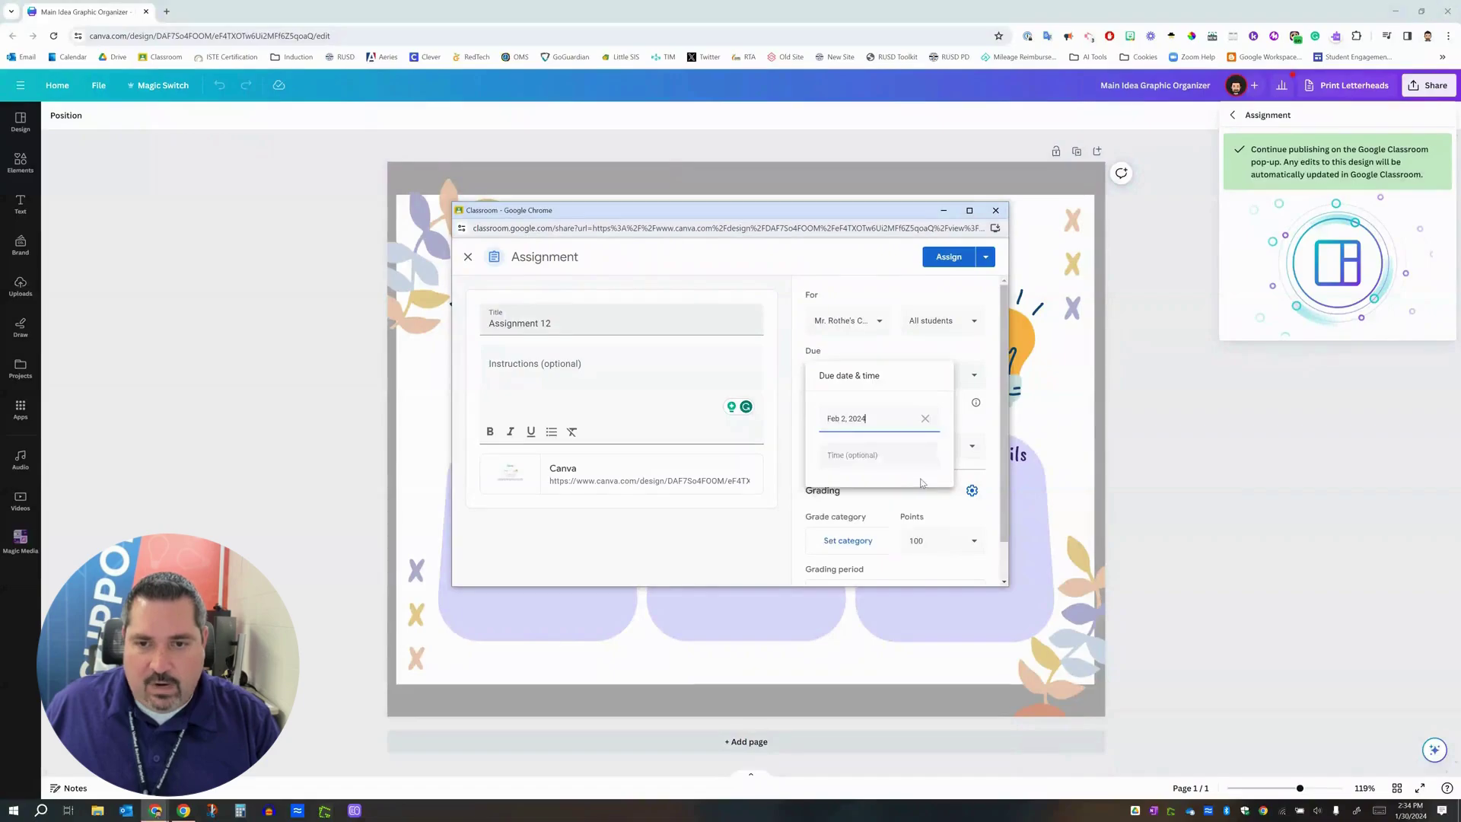
click(951, 350)
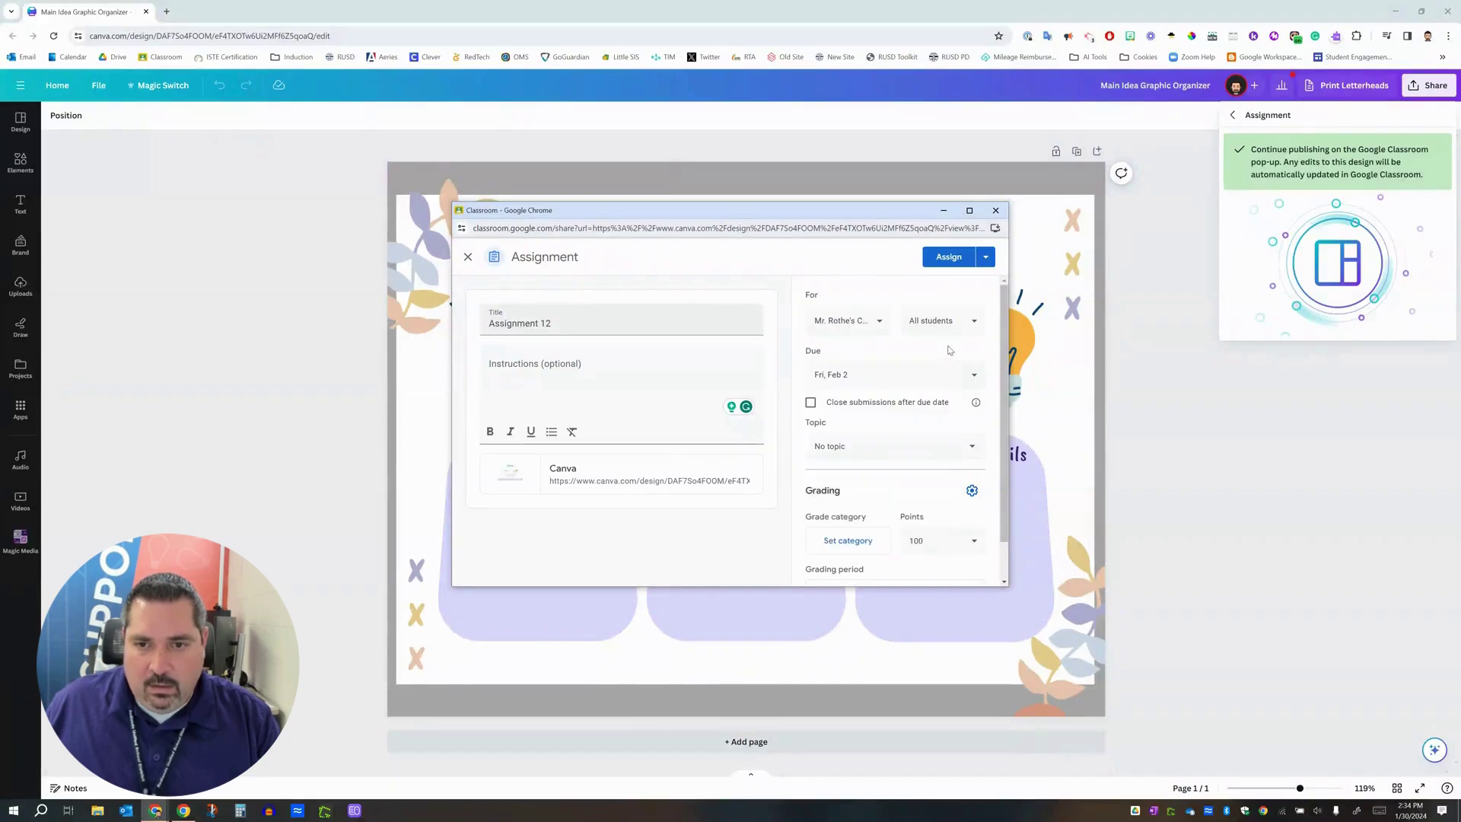
click(890, 450)
click(852, 335)
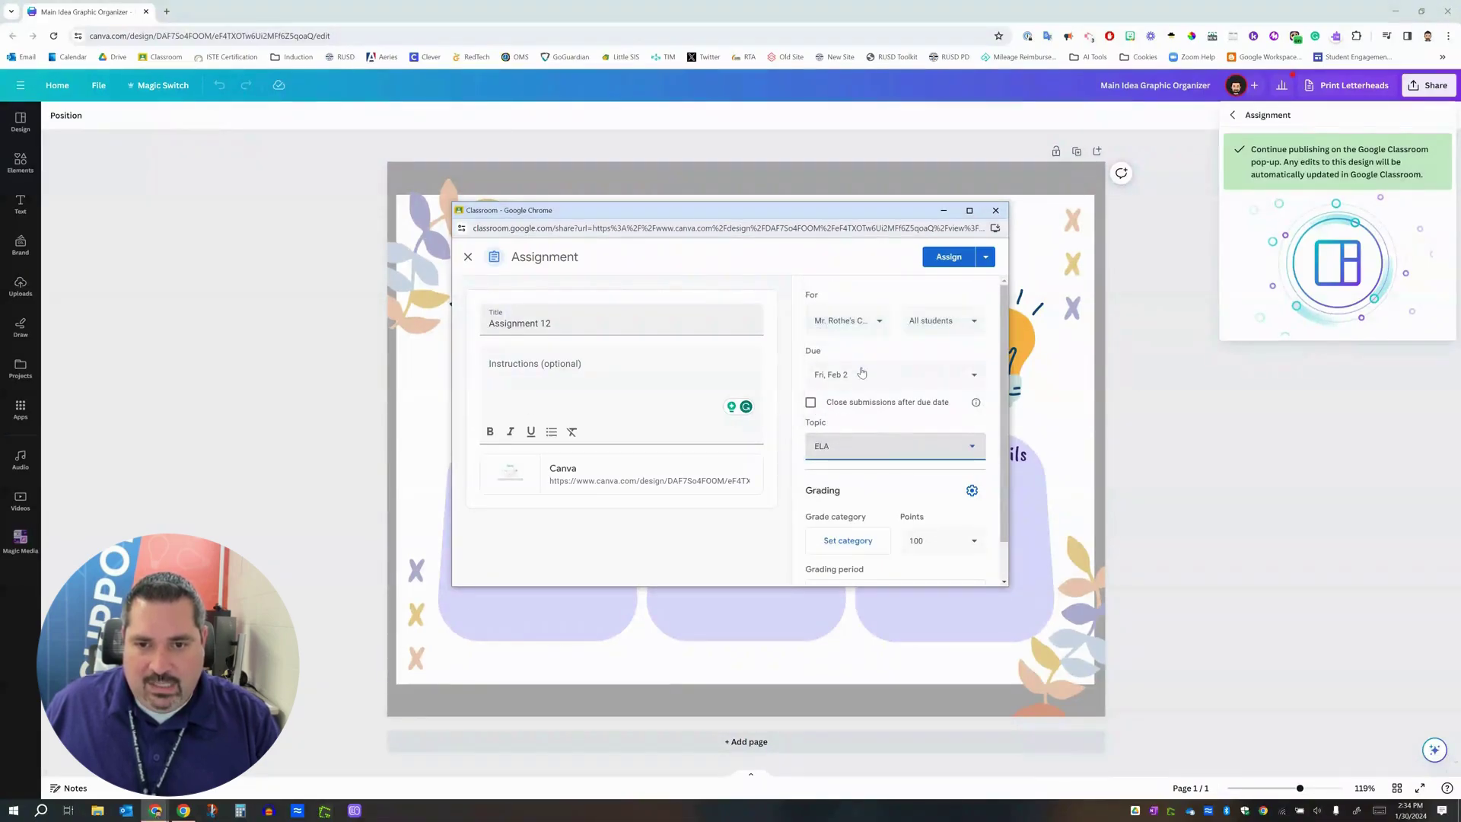
Change the points from 100 to 20 and assign it to the class.
scroll(887, 423, down, 1)
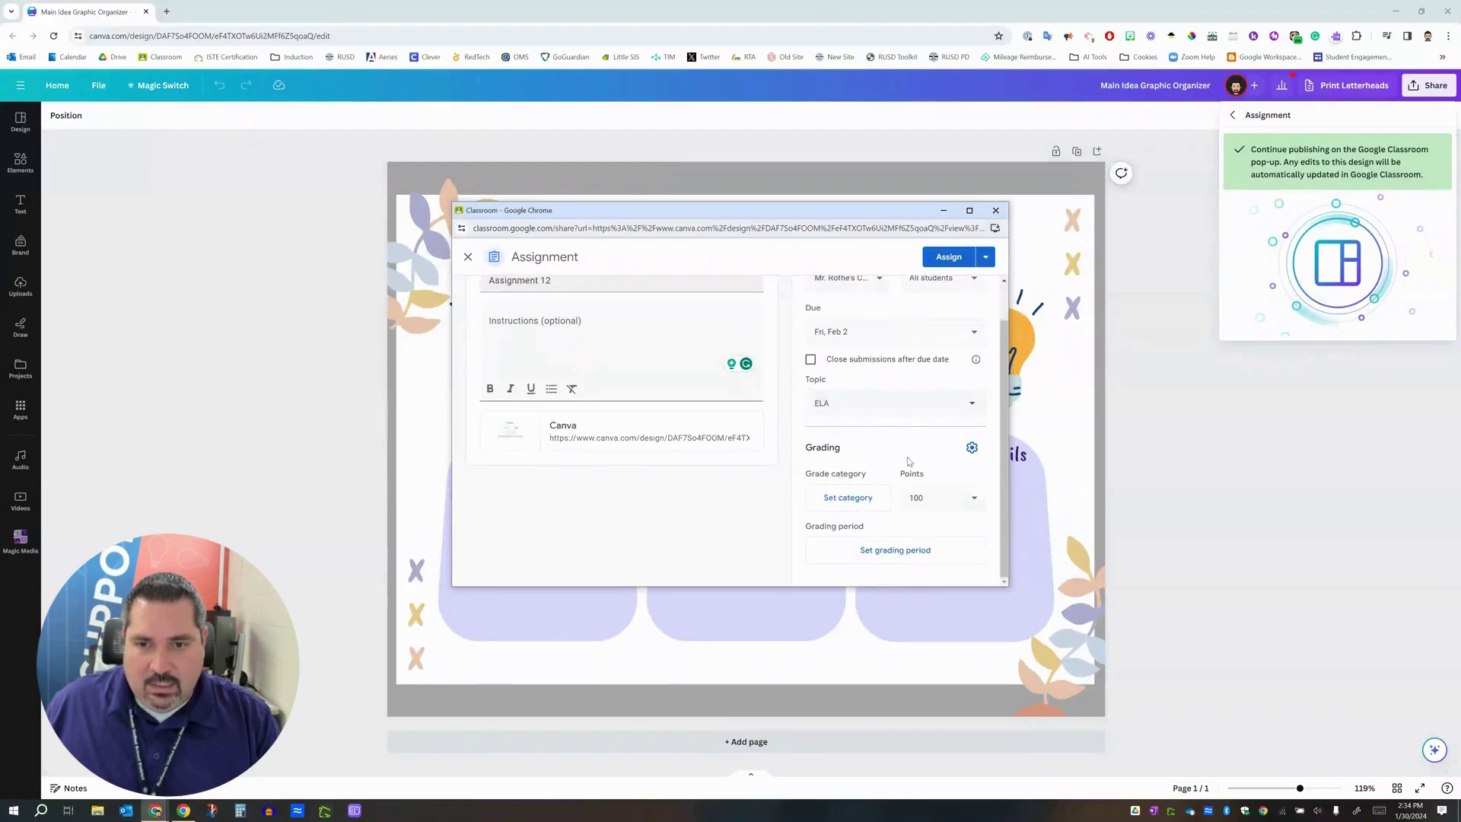
click(931, 499)
key(BackSpace)
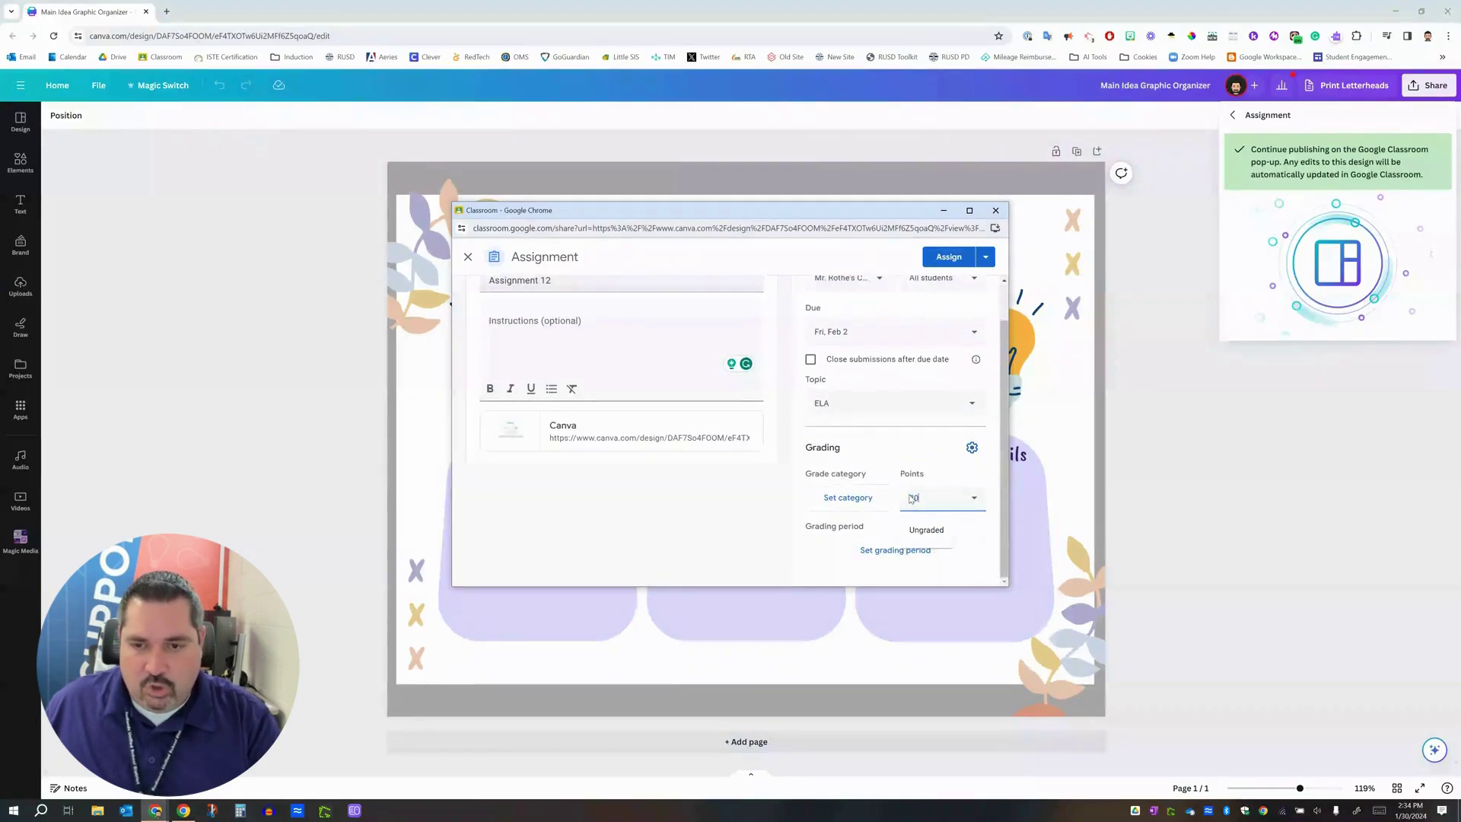
click(927, 451)
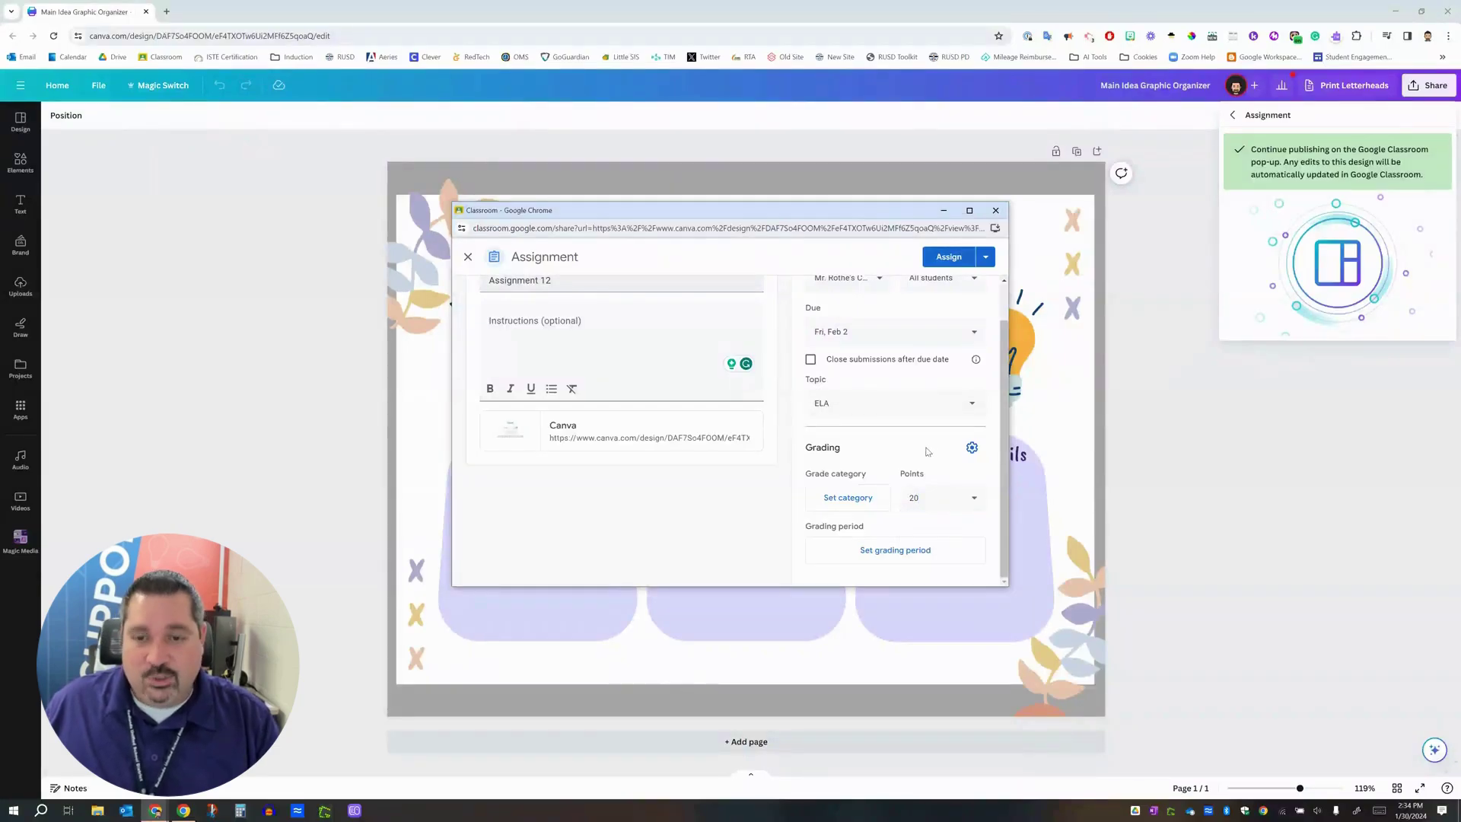
scroll(875, 464, up, 1)
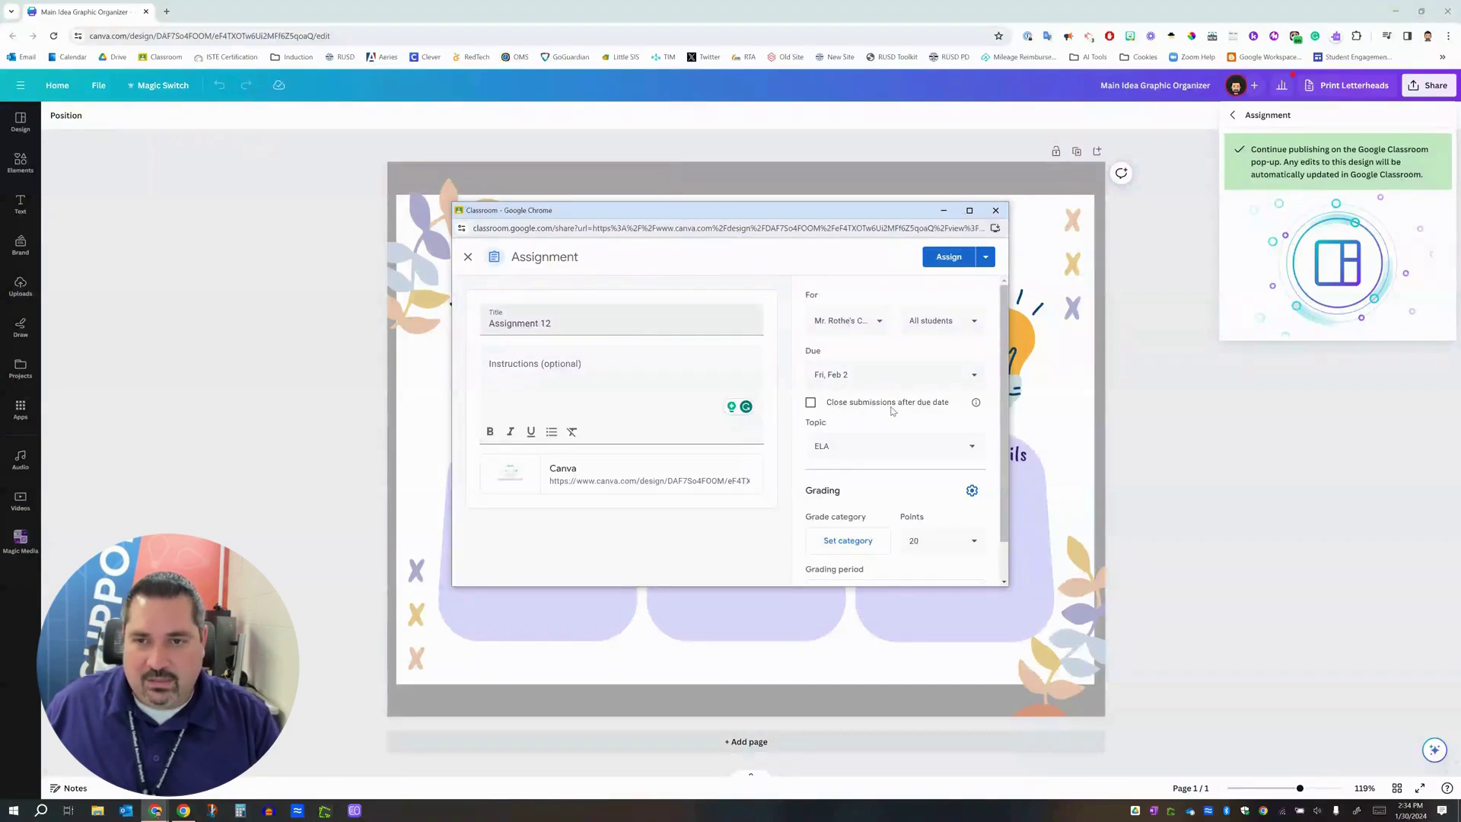
click(949, 257)
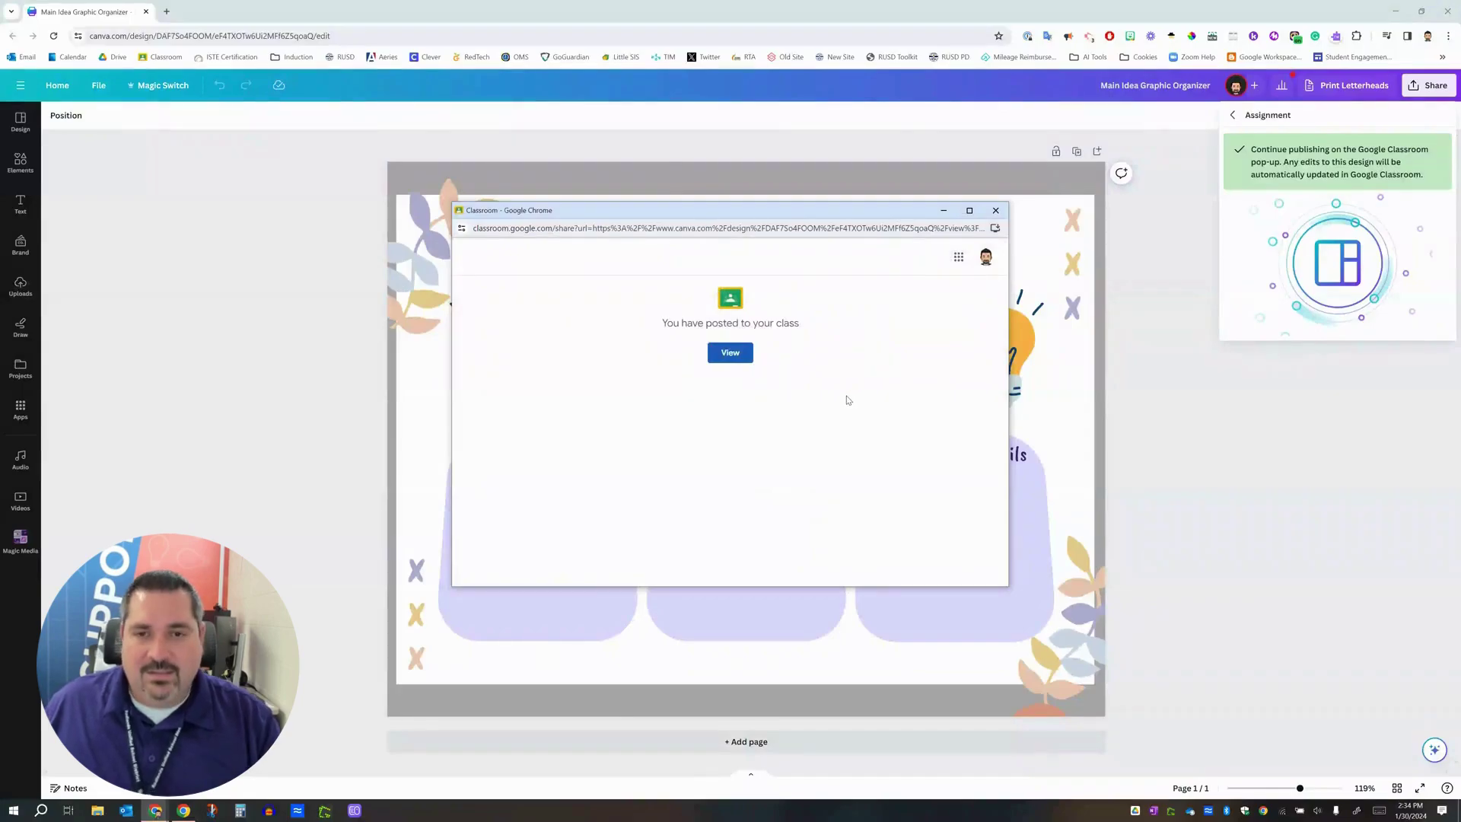
View the post in the class, then open the Assignment 12 stream post.
click(730, 354)
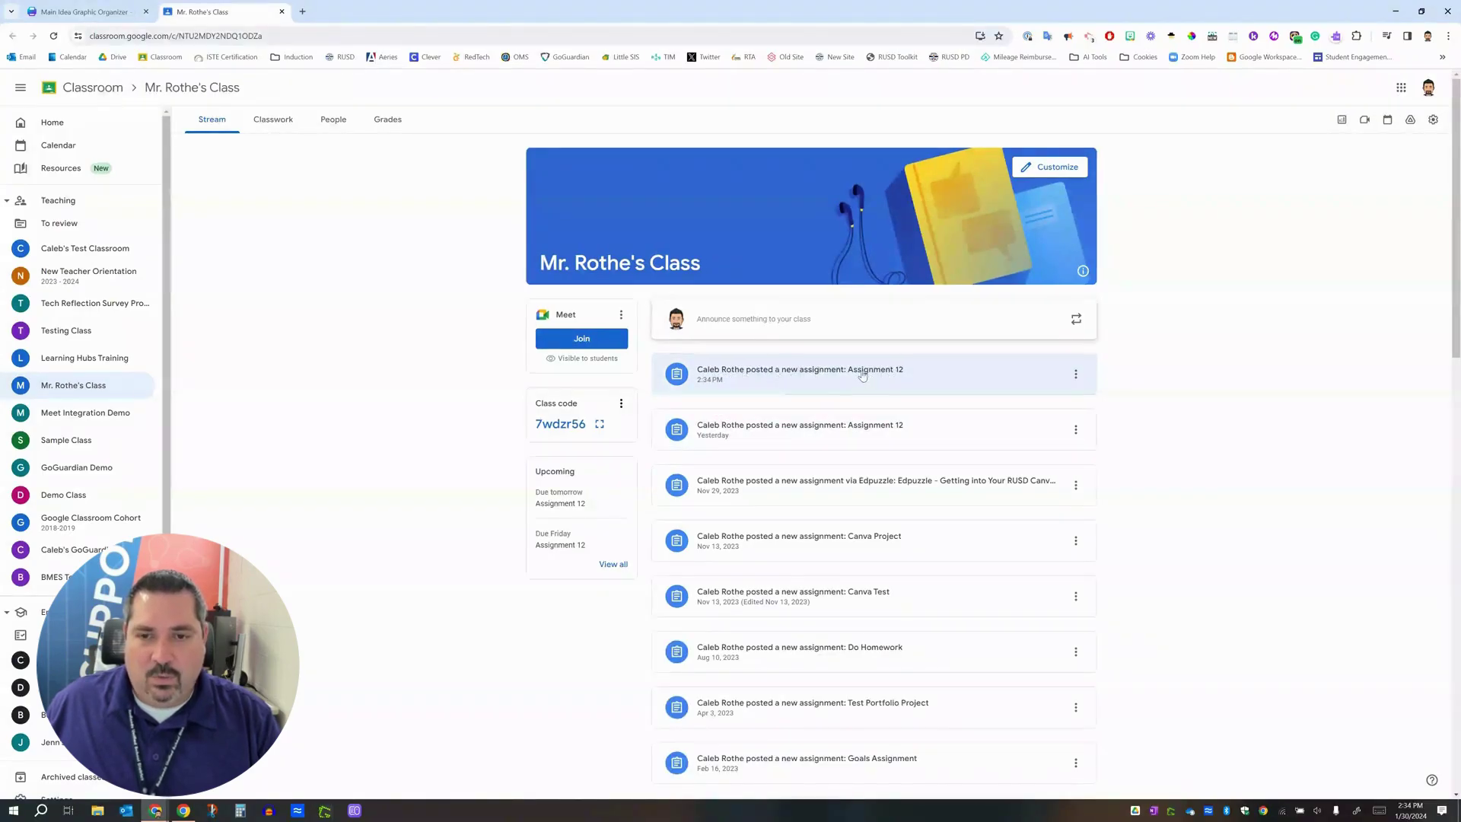
click(862, 375)
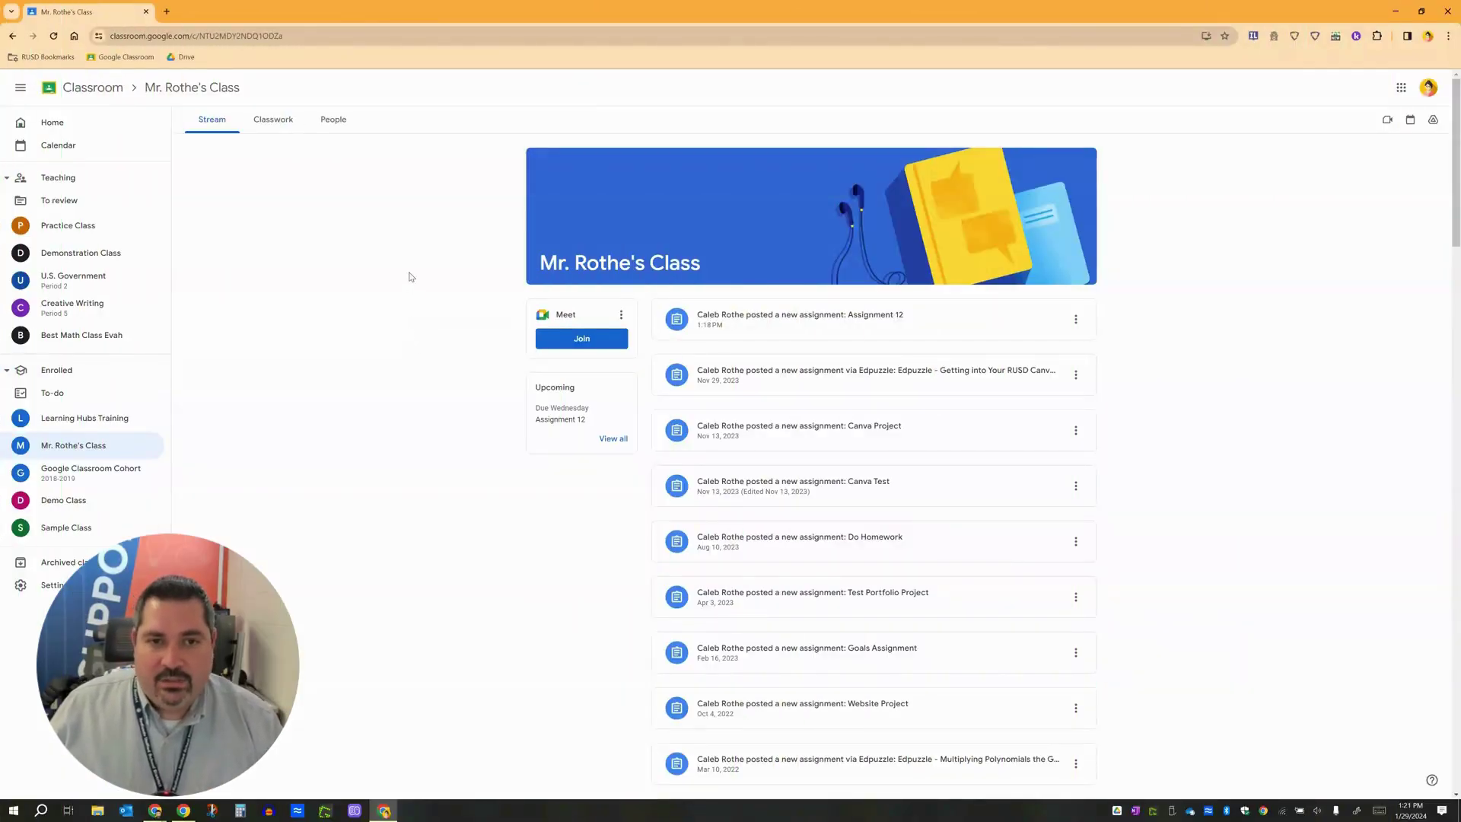
Open the Assignment 12 card in the student Stream and follow its Canva attachment link.
click(812, 322)
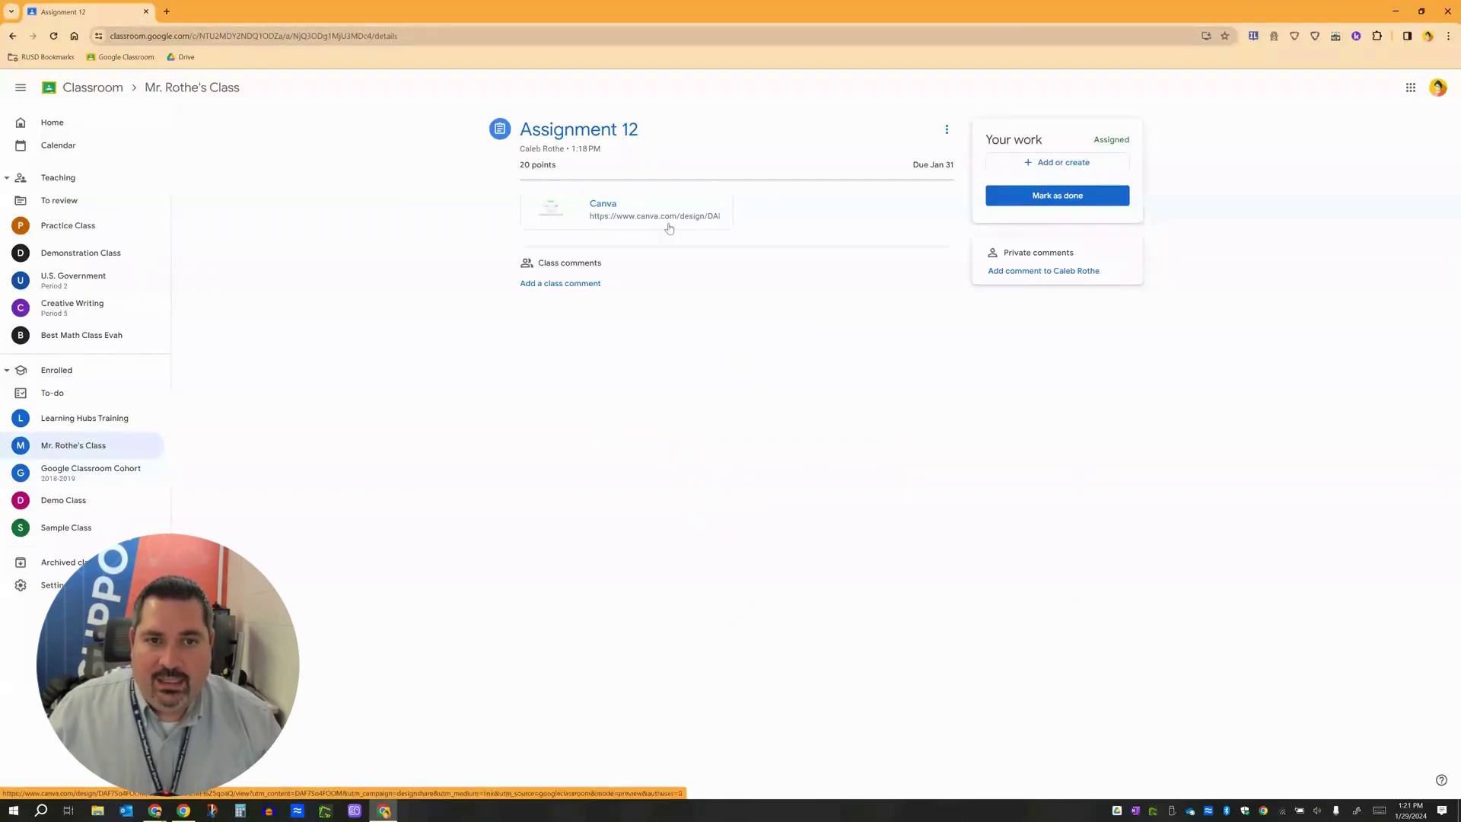
click(605, 210)
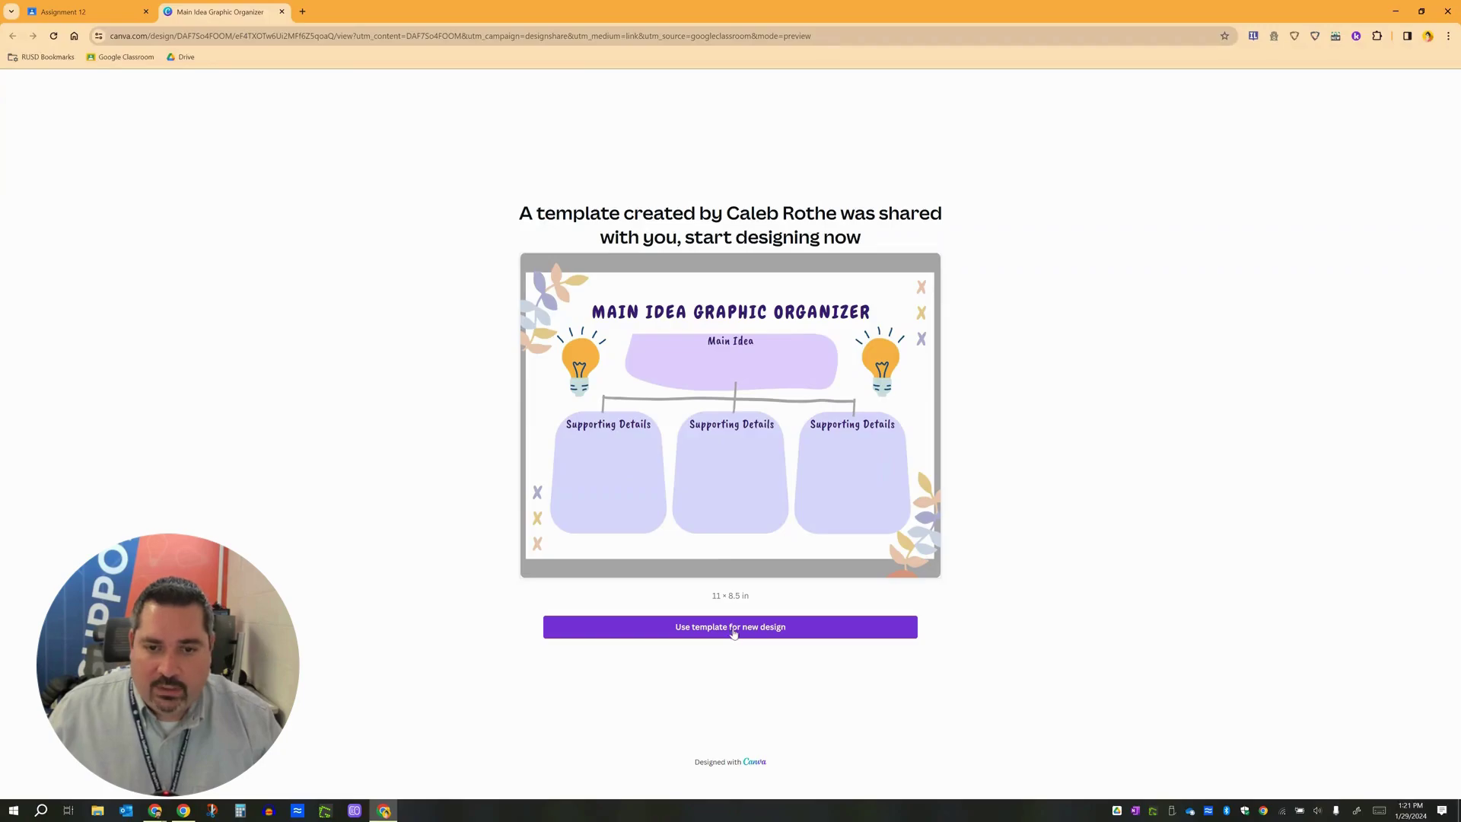
Use the template for a new design, creating 'Copy of Main Idea Graphic Organizer'.
click(733, 629)
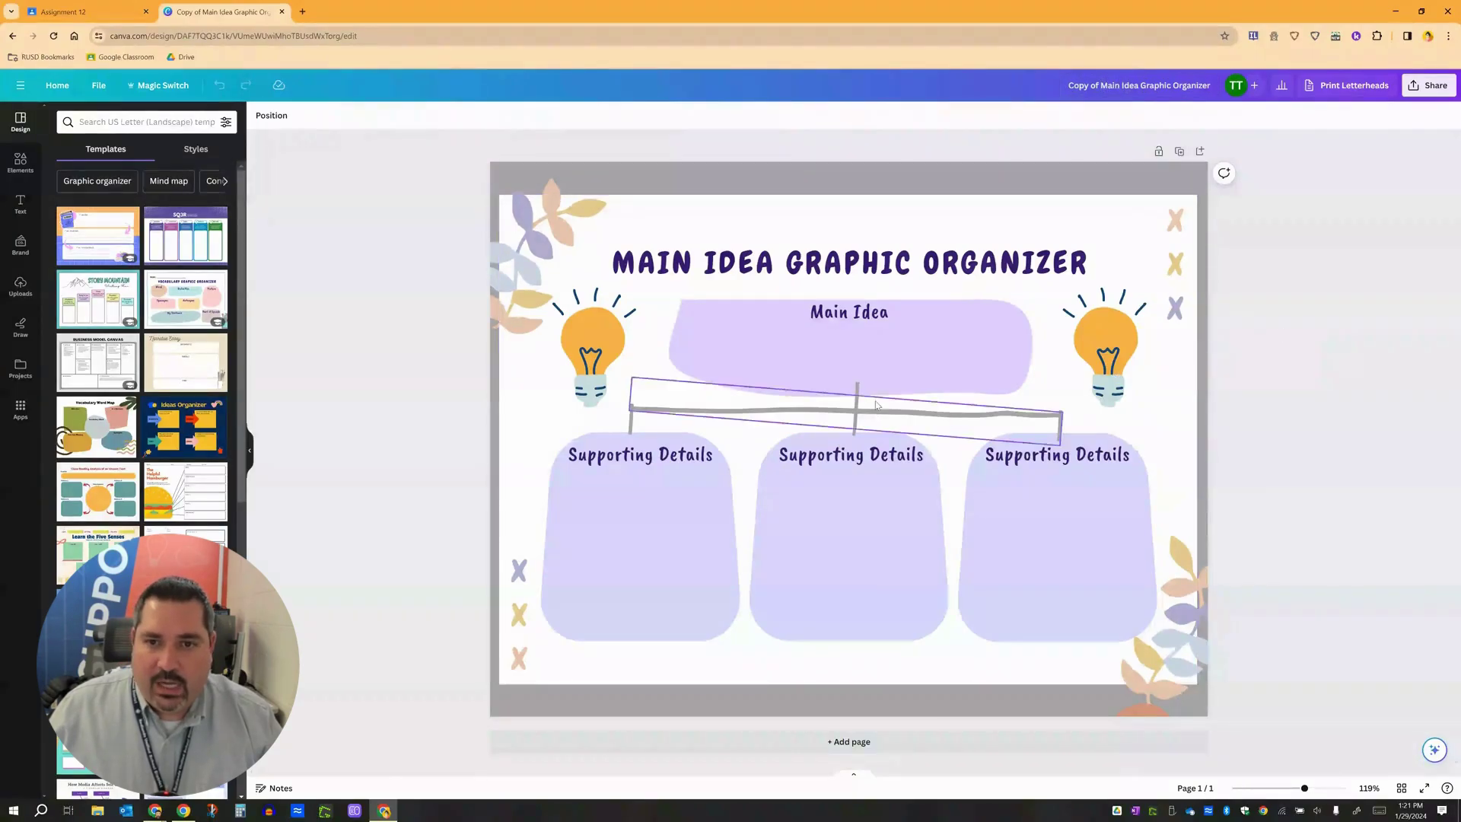
Select the Main Idea label, purple shape and lightbulb, then show the Text panel.
click(832, 315)
click(791, 352)
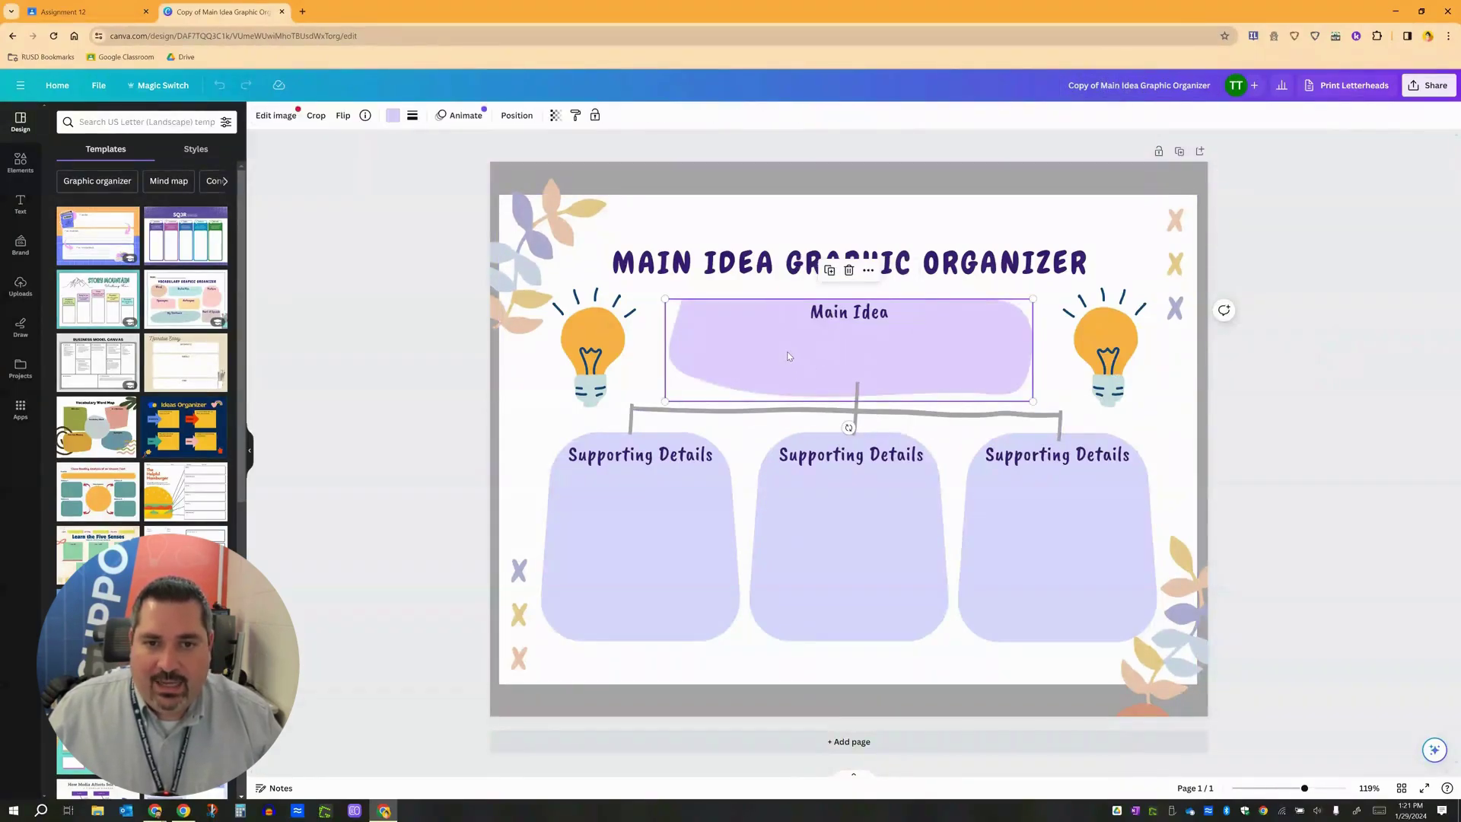
click(591, 350)
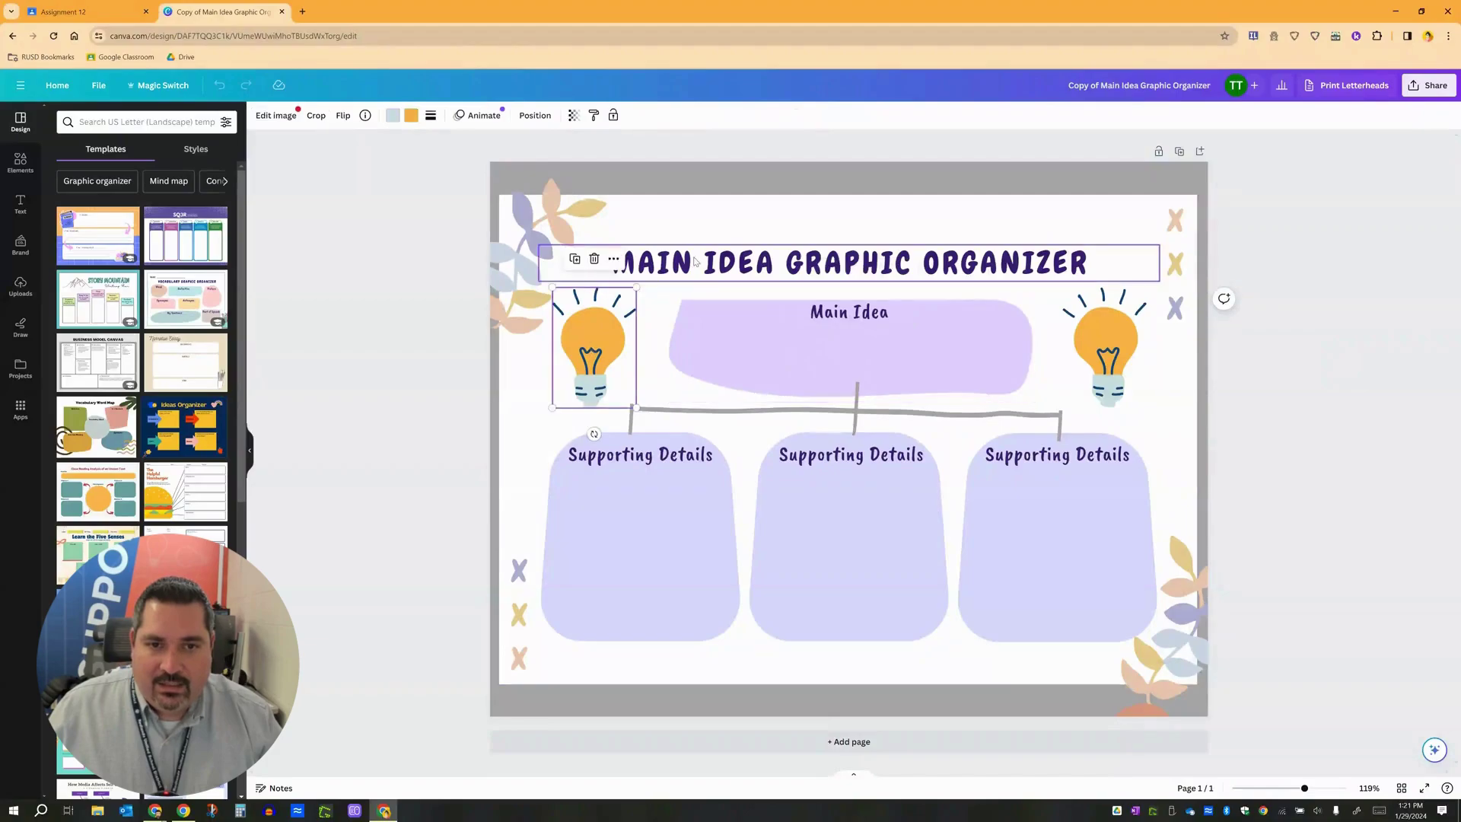
click(372, 303)
click(21, 203)
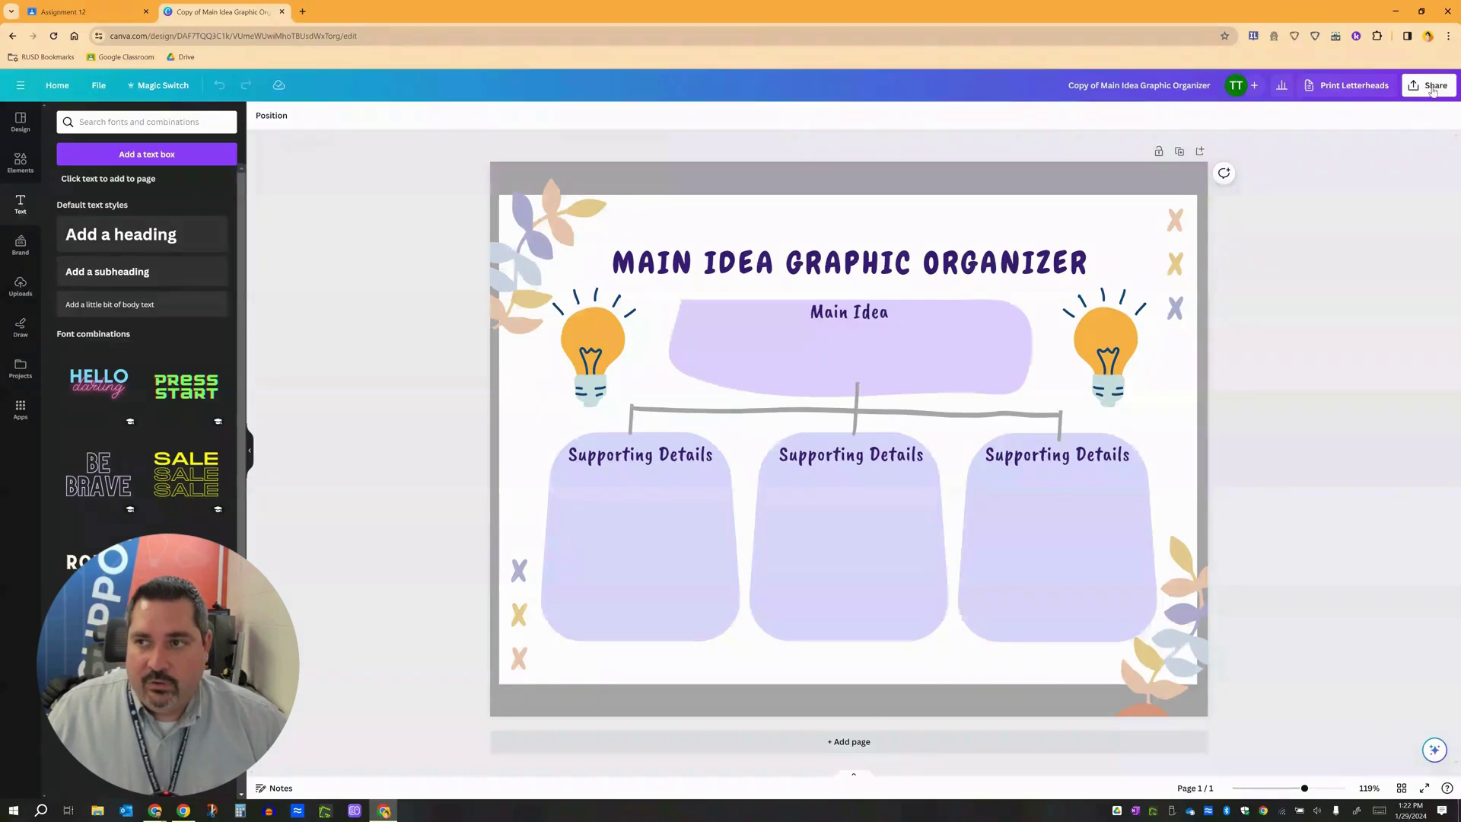
Bring up the Share panel listing Google Classroom, Assignment and Download, closing and reopening it.
click(1431, 90)
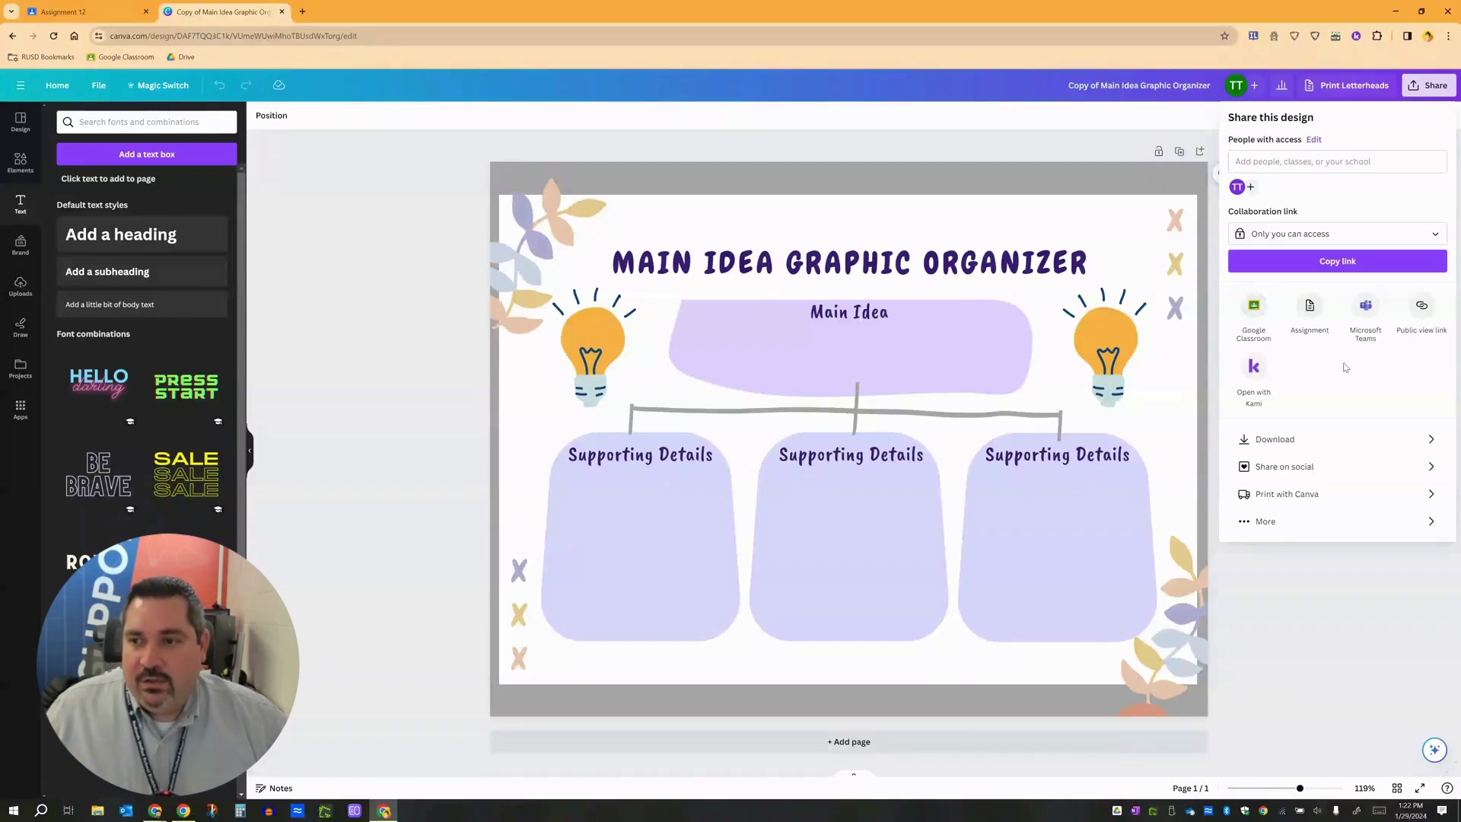
click(1096, 144)
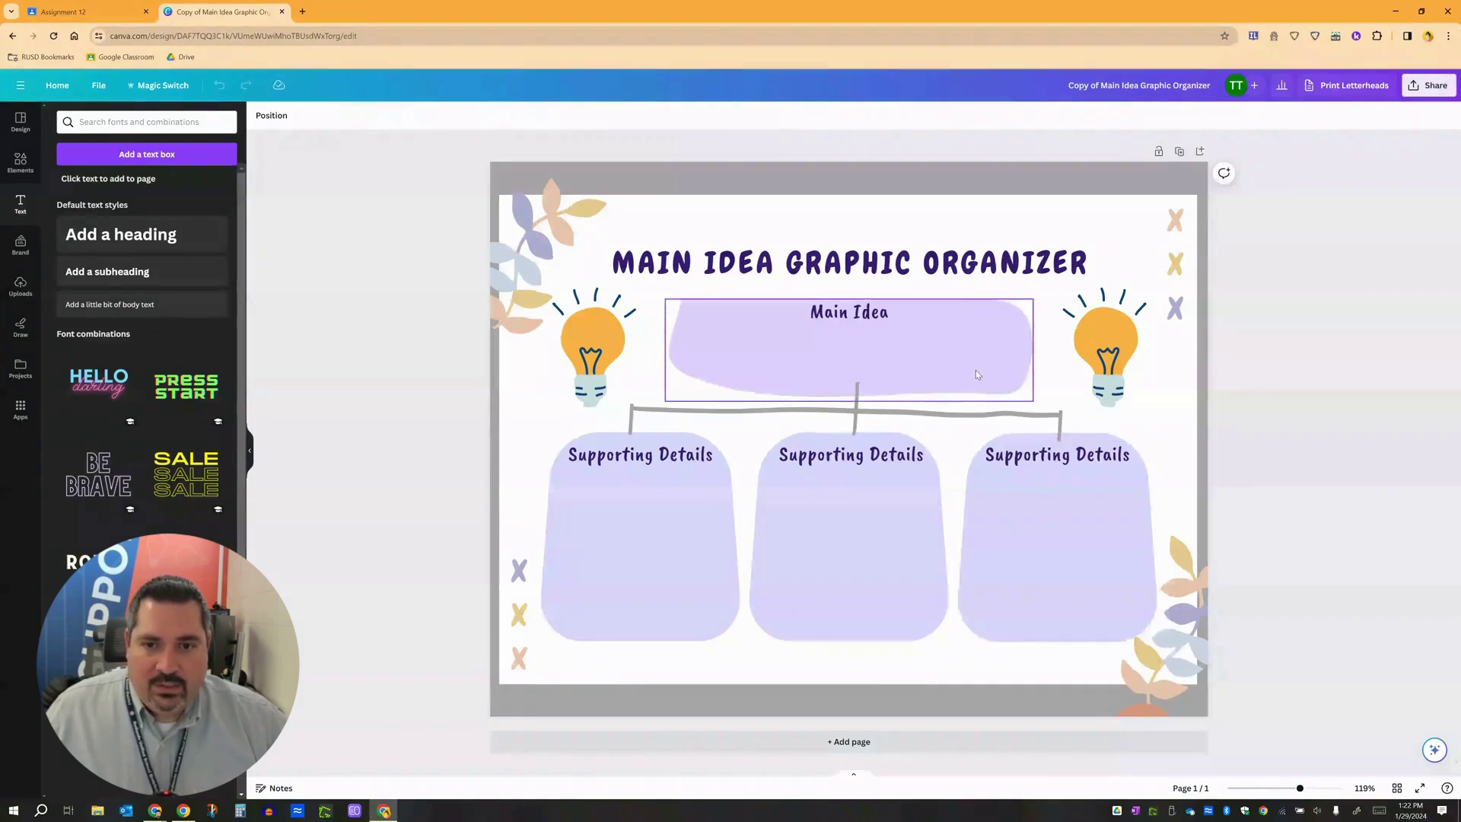
click(1428, 87)
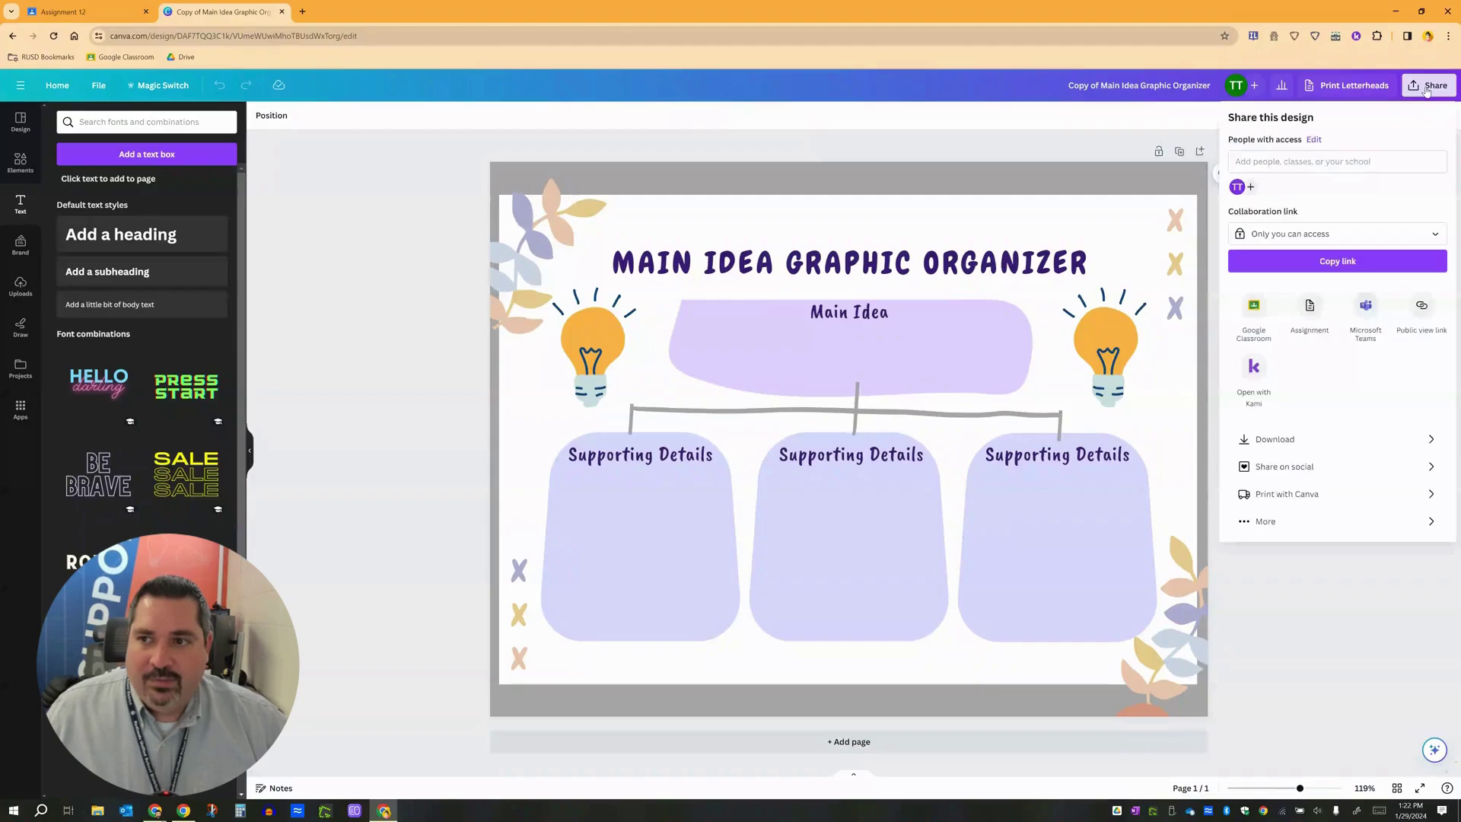
Show the Download panel's file types: JPG, PNG, PDF Standard and PDF Print.
click(1284, 442)
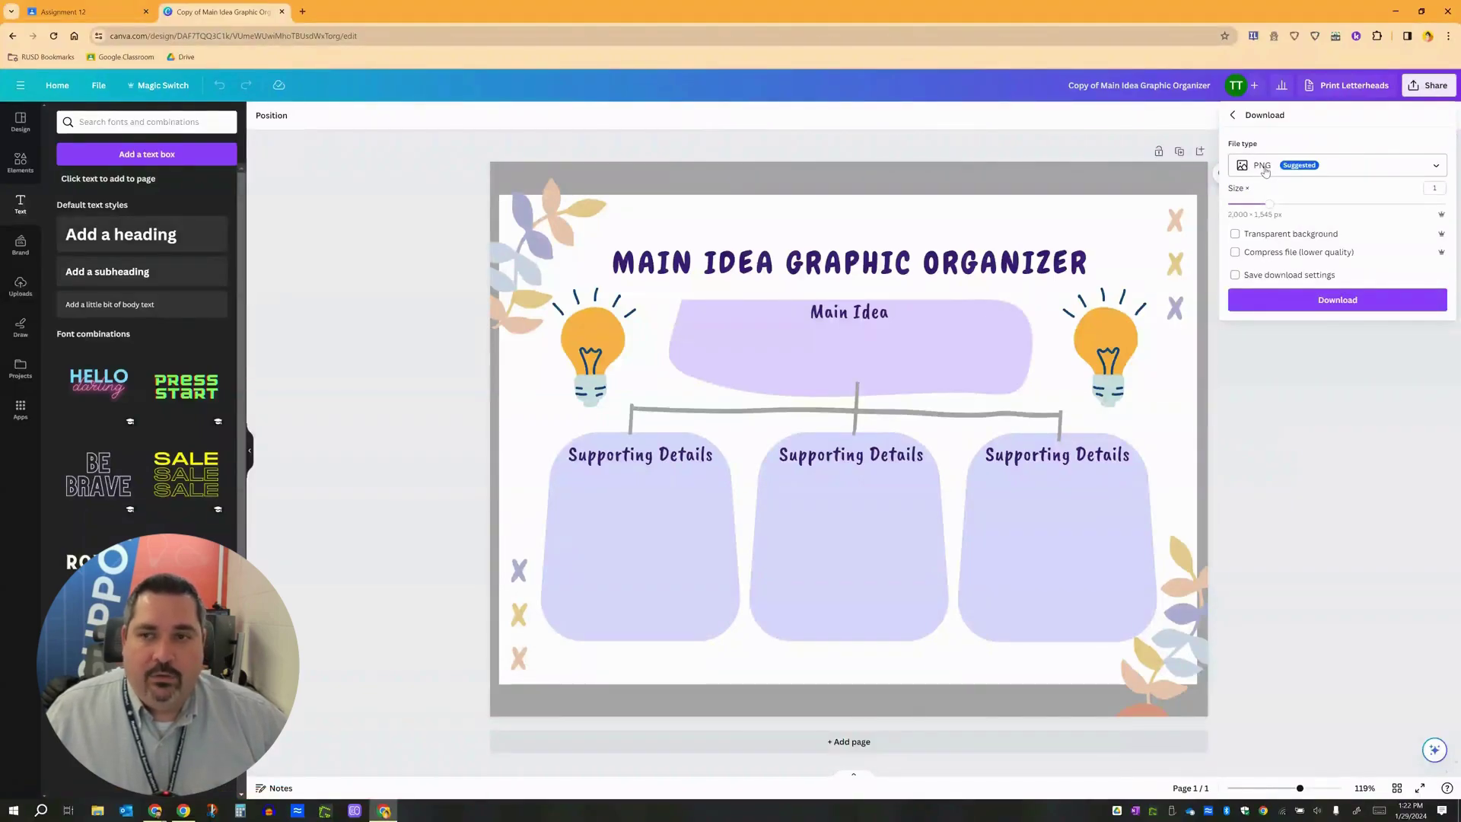
click(1290, 171)
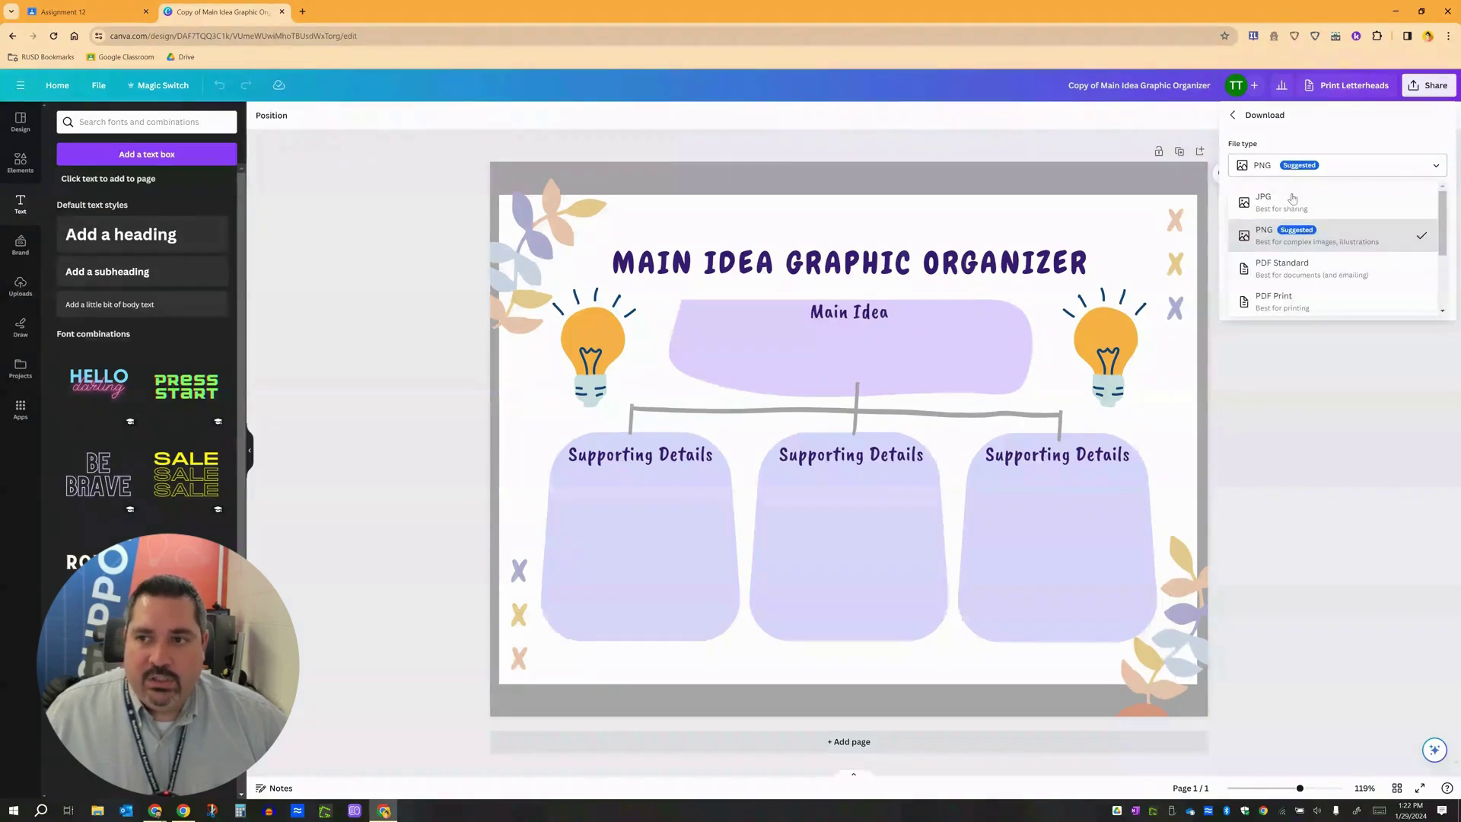
key(Escape)
key(Escape)
click(1429, 85)
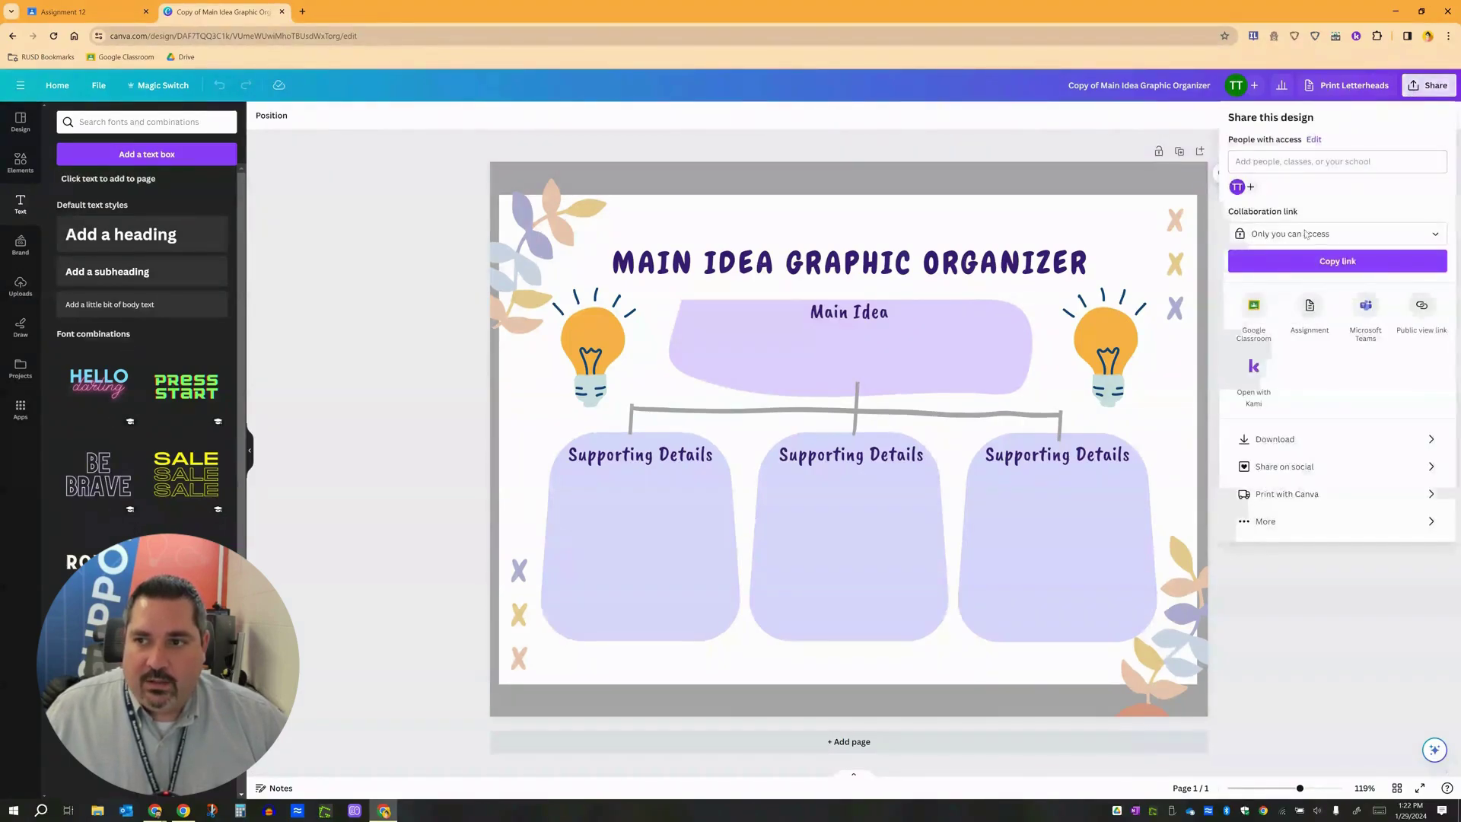
click(1318, 440)
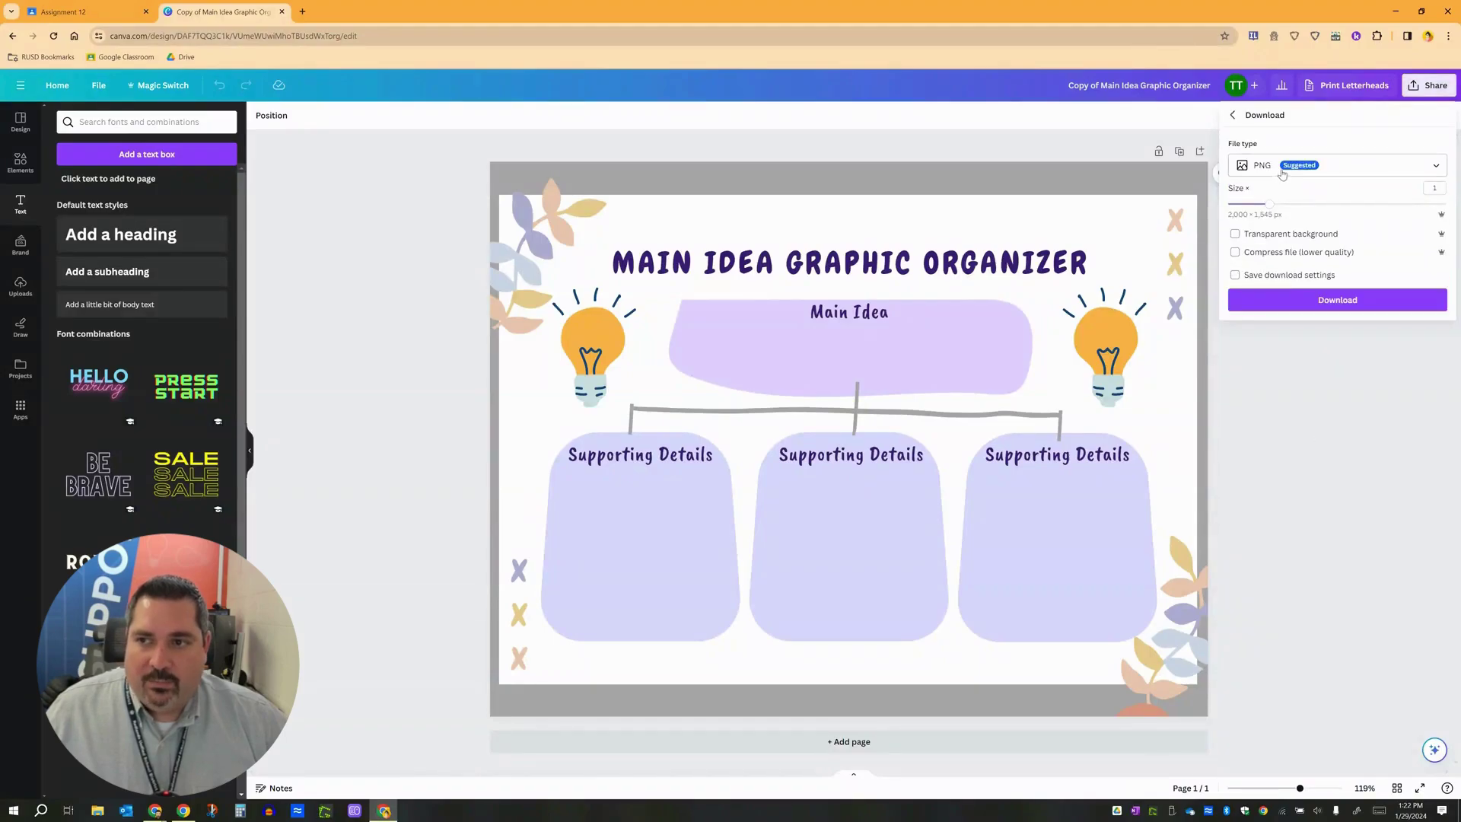
click(1282, 169)
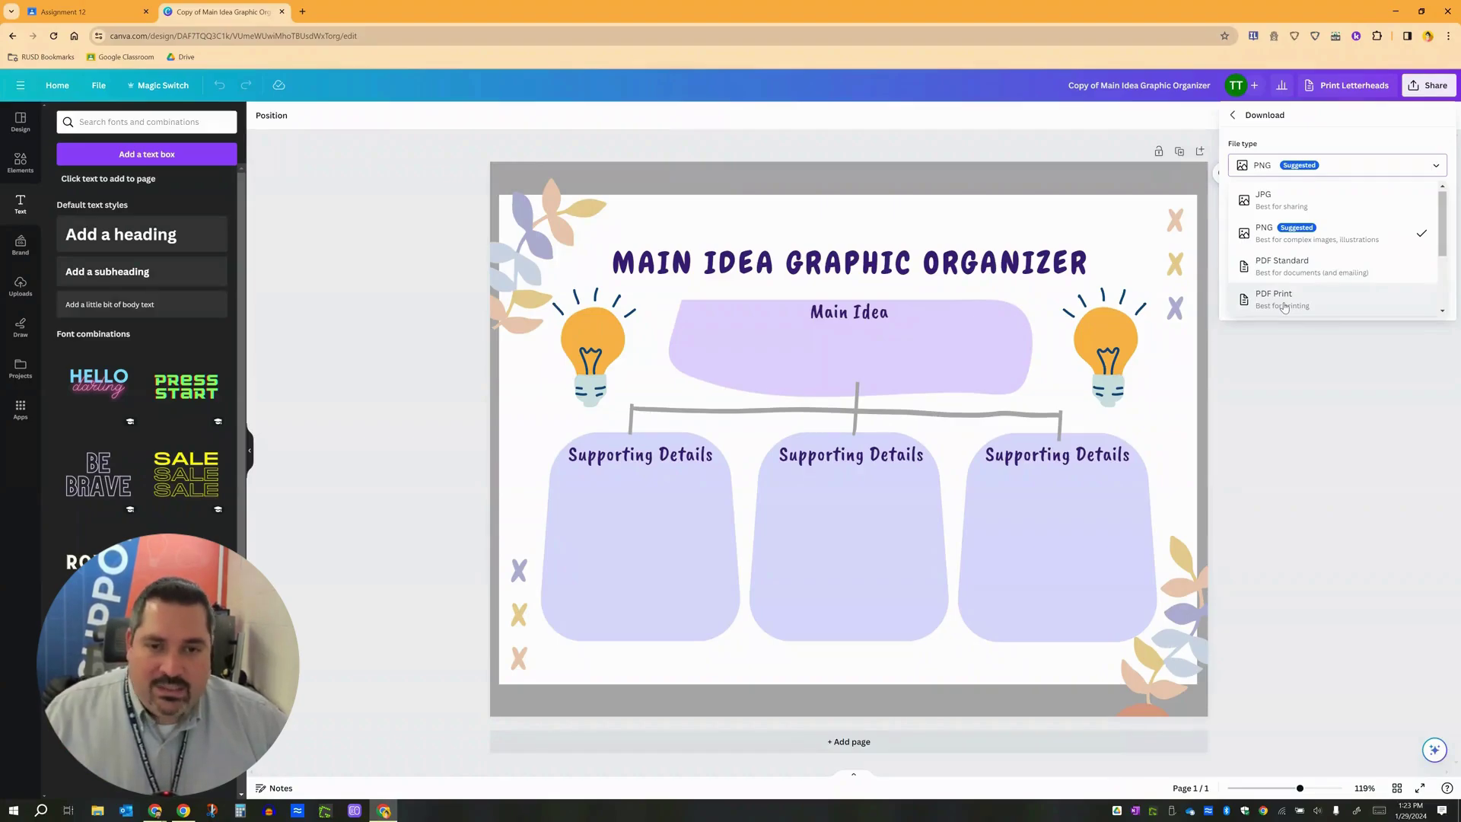
Return to the Assignment 12 page and review the 'Add or create' attachment options without attaching anything.
click(142, 17)
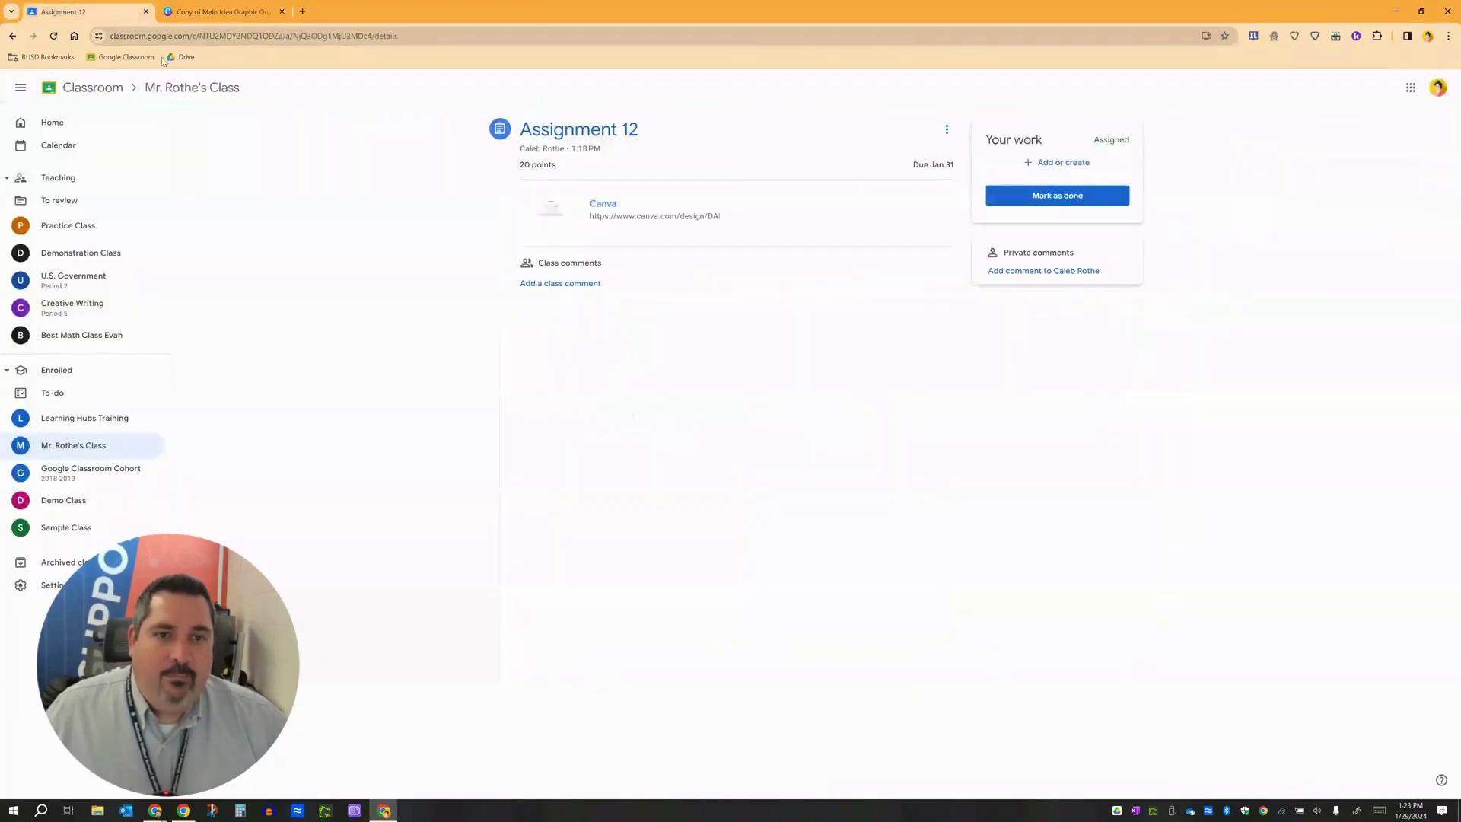
click(1059, 166)
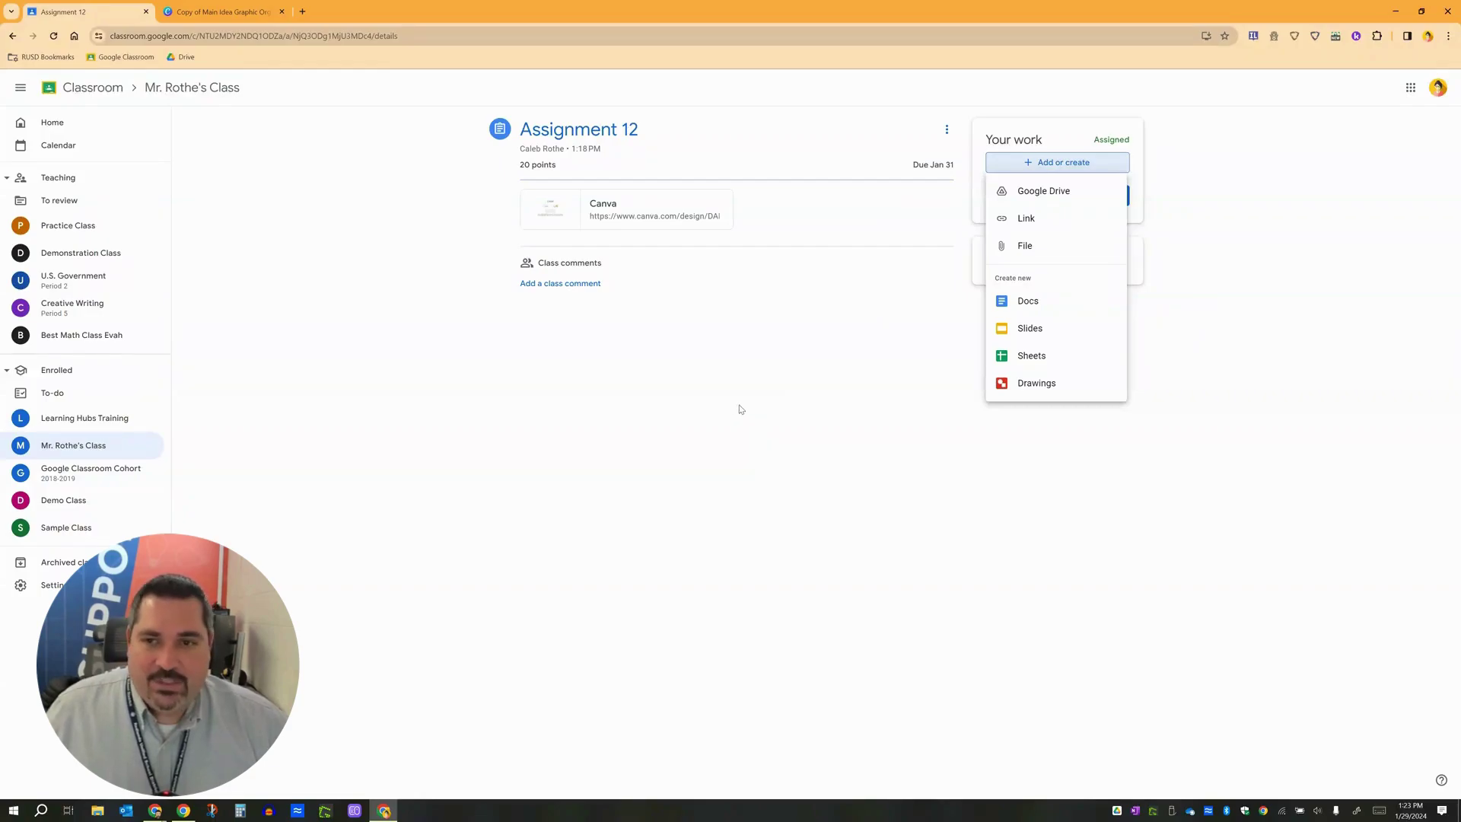
click(759, 419)
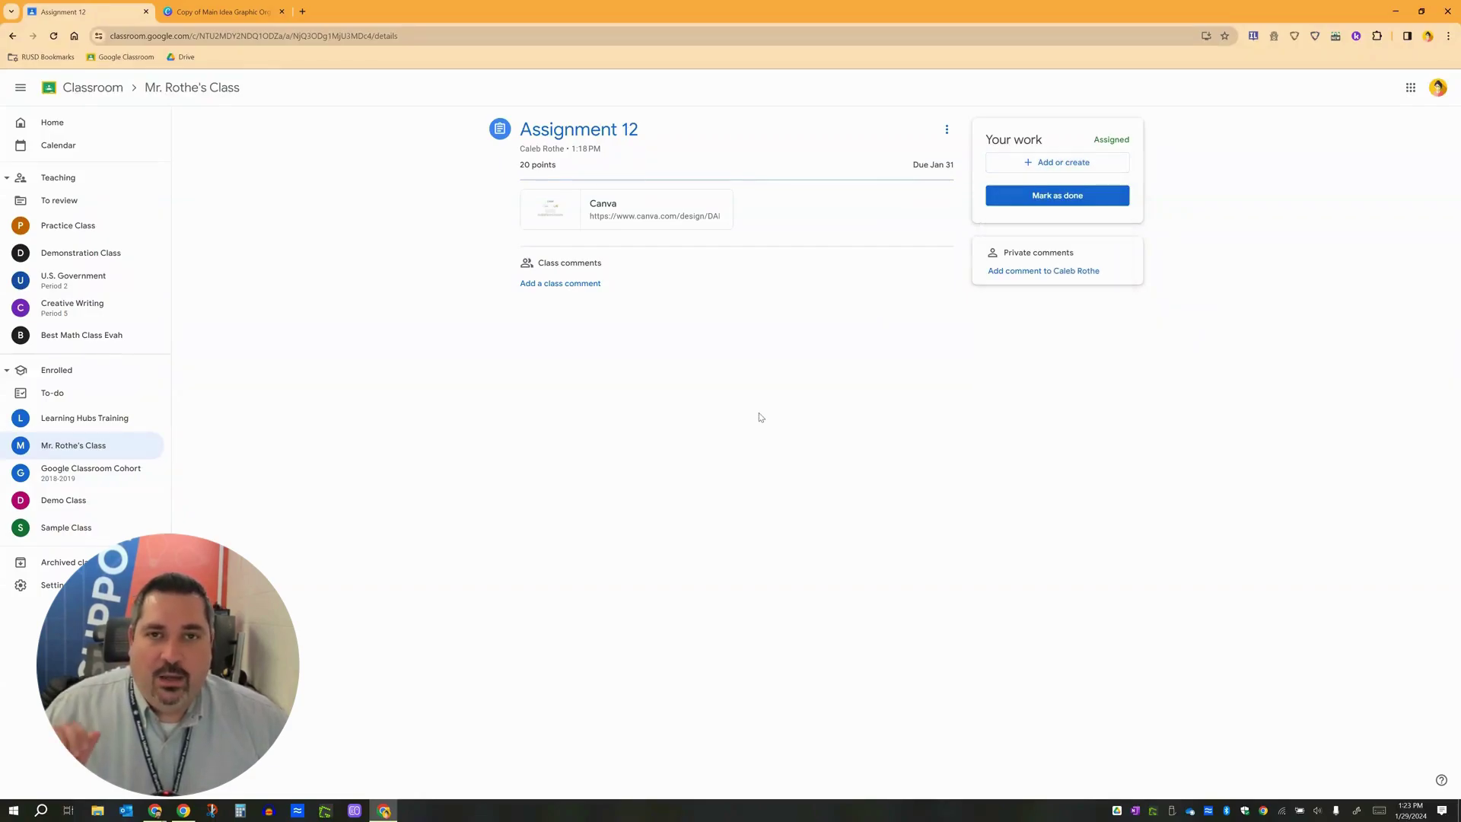